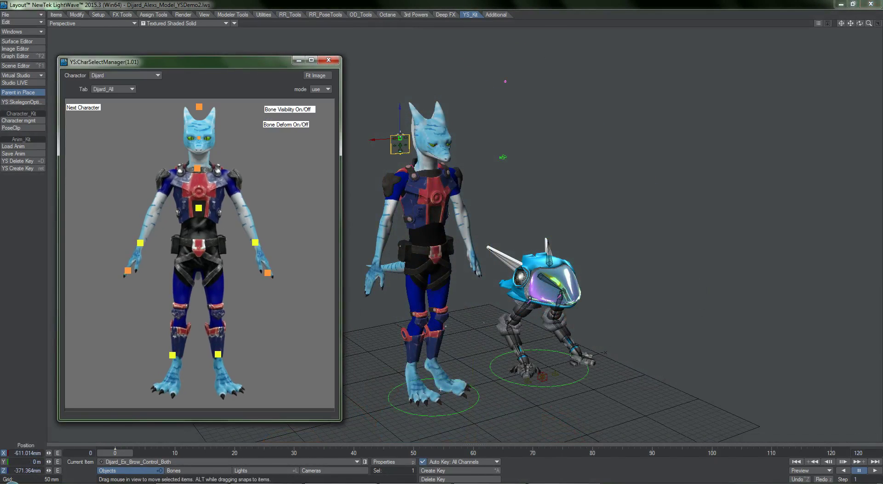
- Select Dijard's facial controls from the character picker and display the Dijard_Face tab
click(199, 137)
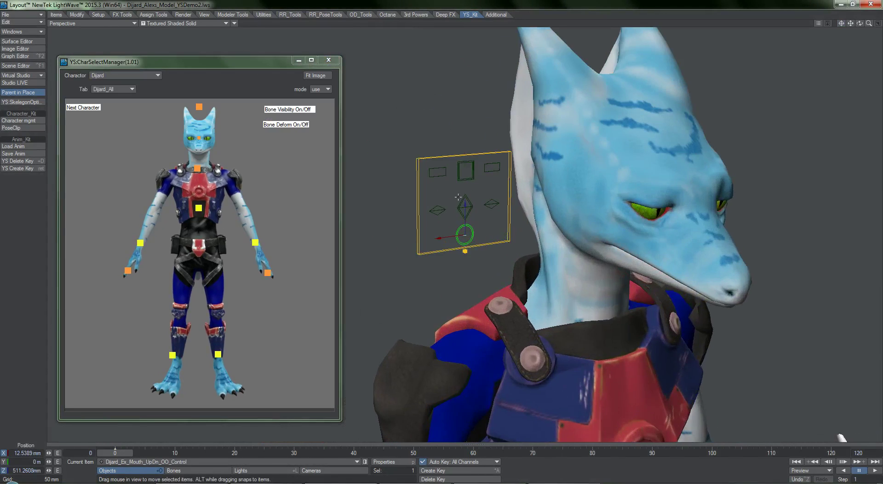
click(110, 89)
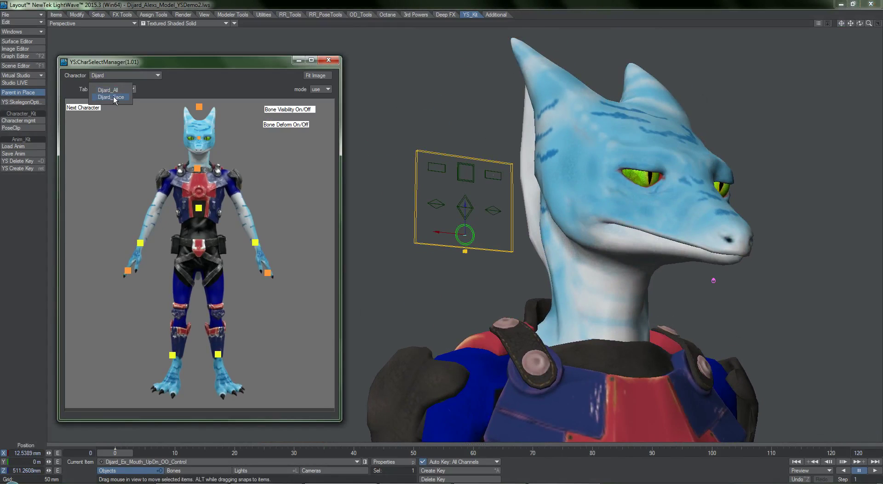
click(111, 98)
- Try the Happy and Sad face presets, restore the Rest preset, and select the Eyes control
click(315, 141)
click(307, 155)
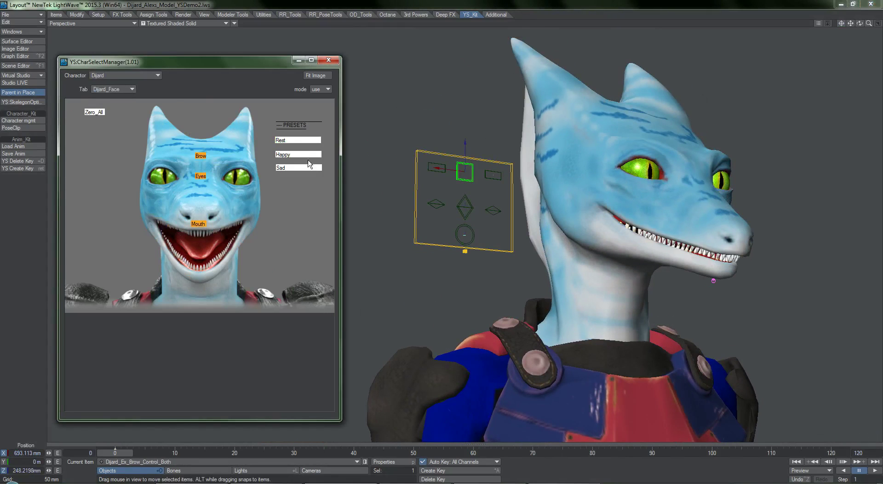
click(306, 167)
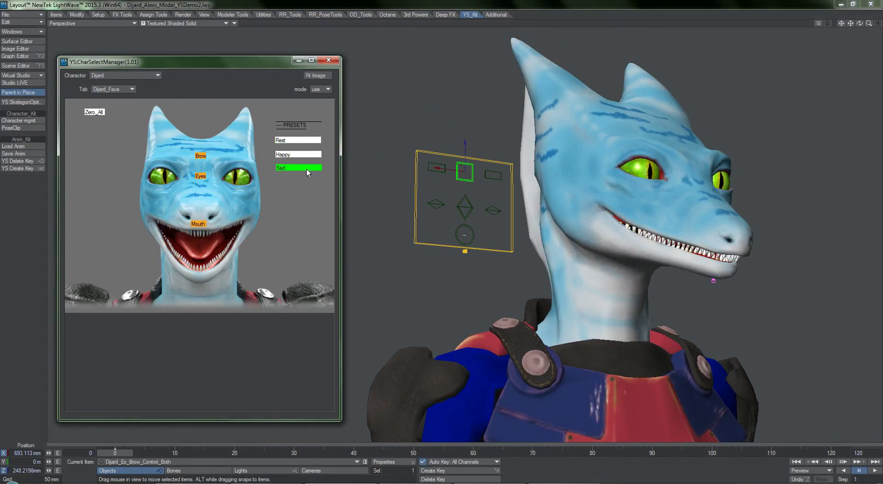
click(303, 140)
click(200, 176)
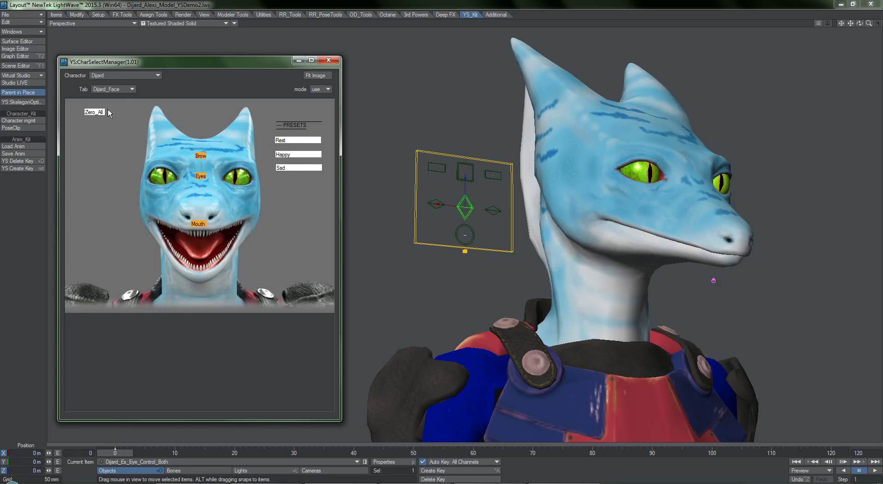
- Return to the Dijard_All tab, select the left-hand finger bones, and toggle bone visibility several times
click(122, 81)
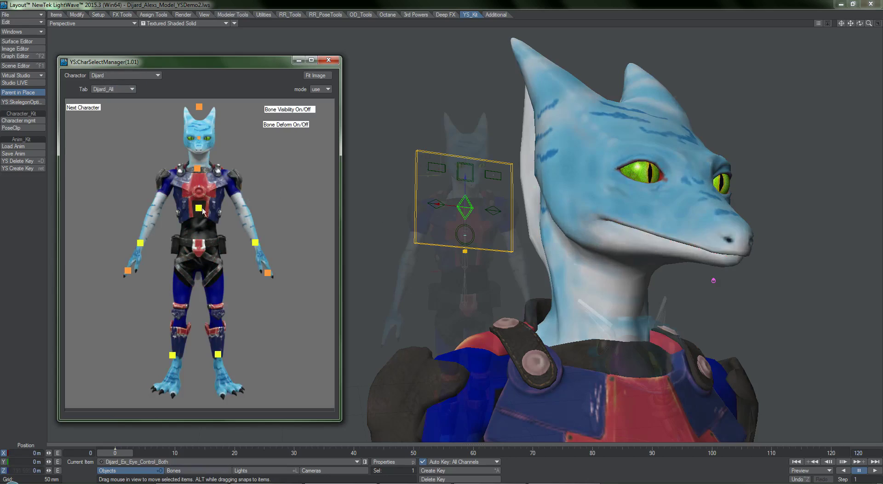
click(268, 274)
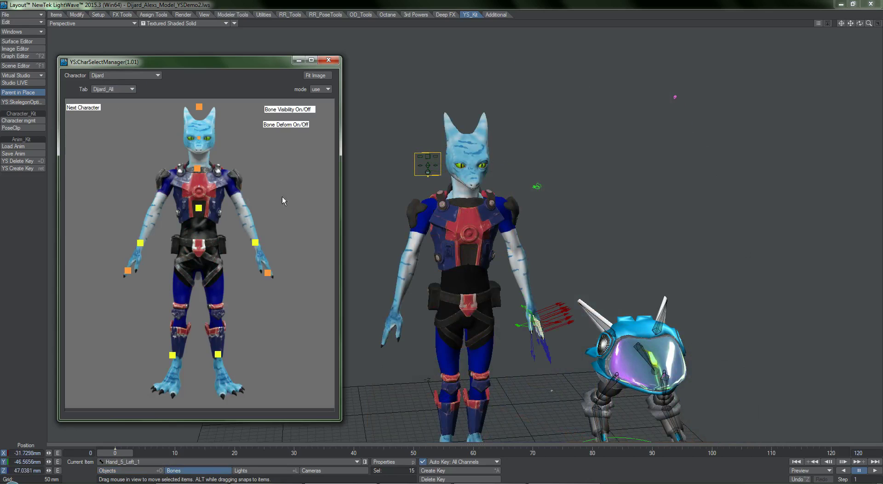
click(293, 110)
click(291, 109)
click(291, 109)
click(291, 109)
- Switch the picker to the Speck character and select all its bones, followed by its upper-leg control
click(84, 107)
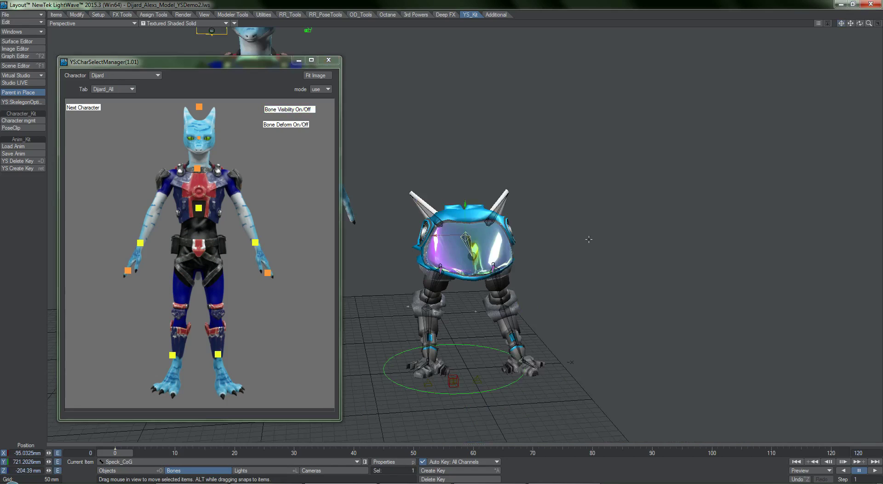
click(123, 75)
click(123, 82)
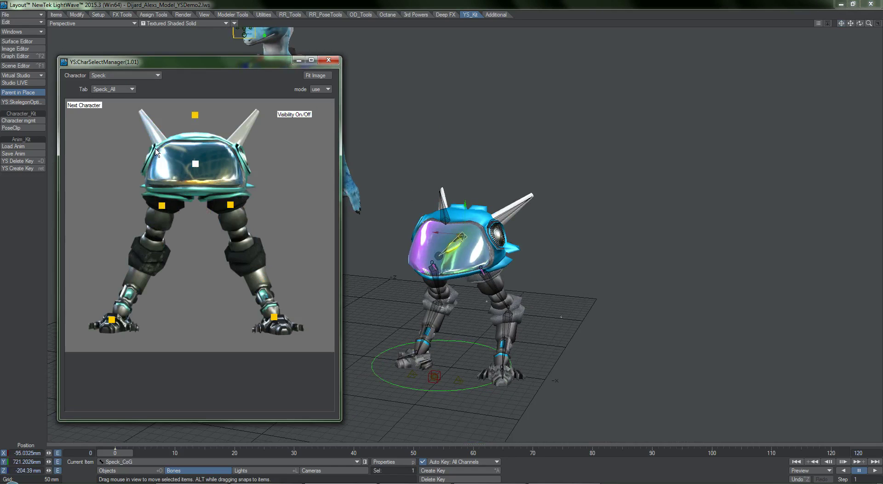
click(196, 163)
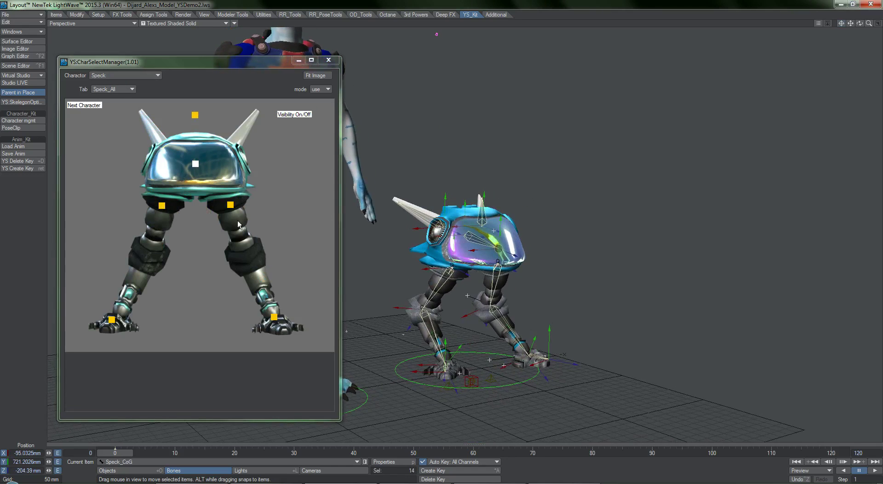
click(231, 205)
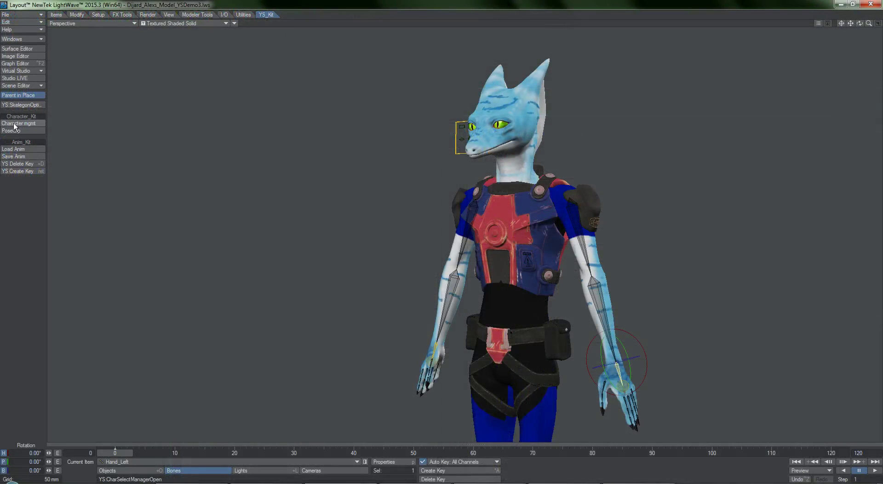
- Open the character manager and create a new character containing one new tab
click(13, 124)
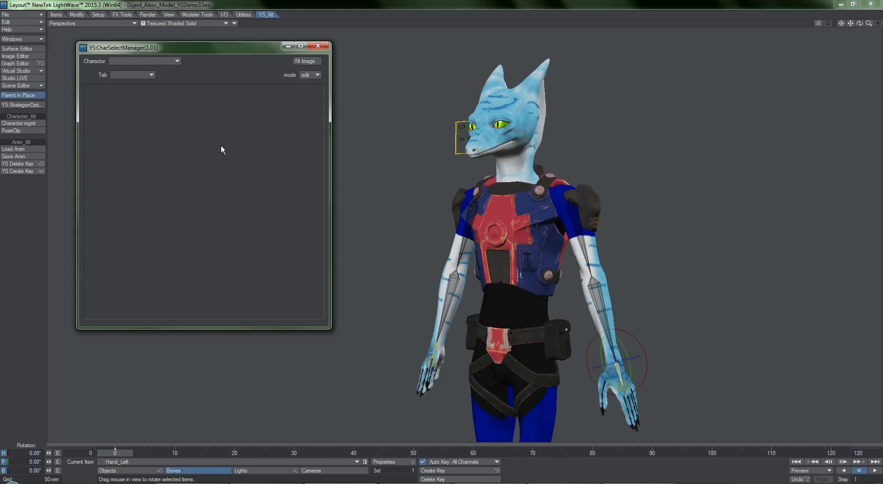
right_click(233, 156)
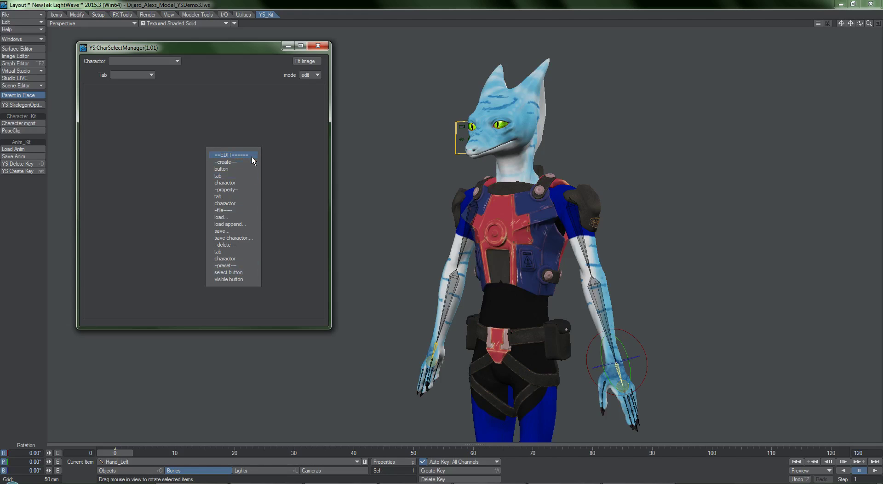
click(232, 183)
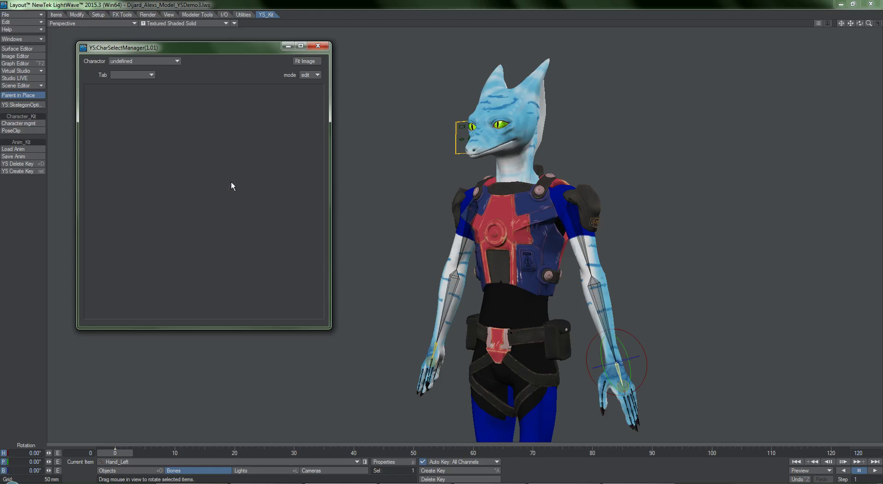
right_click(232, 181)
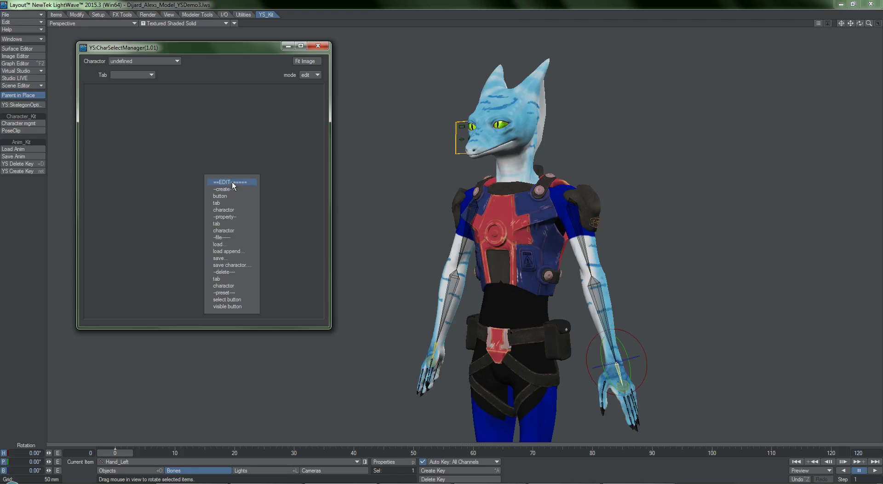
click(225, 204)
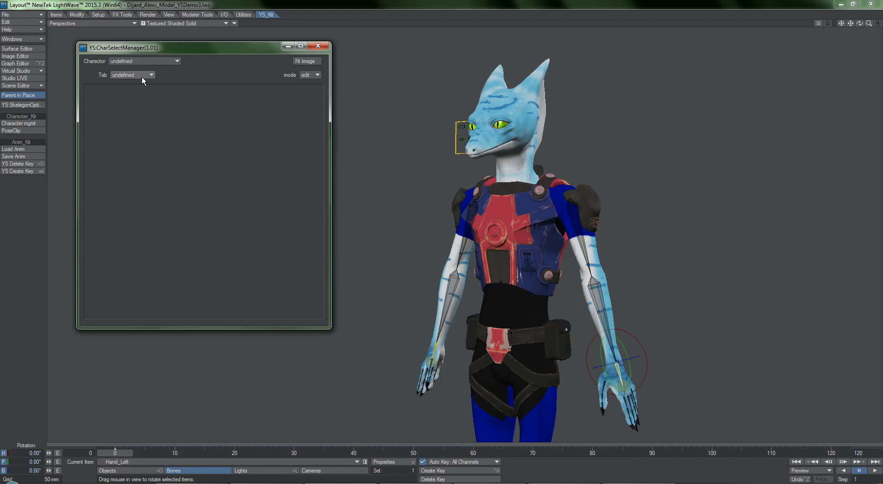
- Rename the new character as MyCharacter
right_click(219, 141)
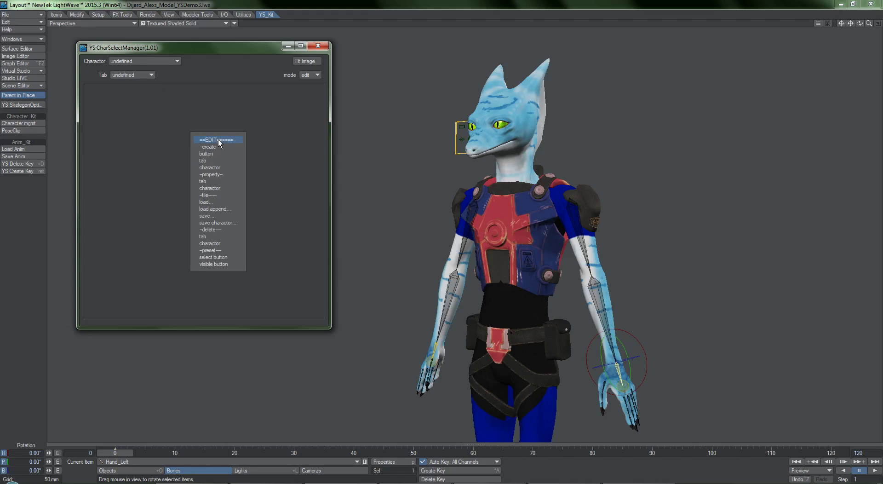
click(221, 188)
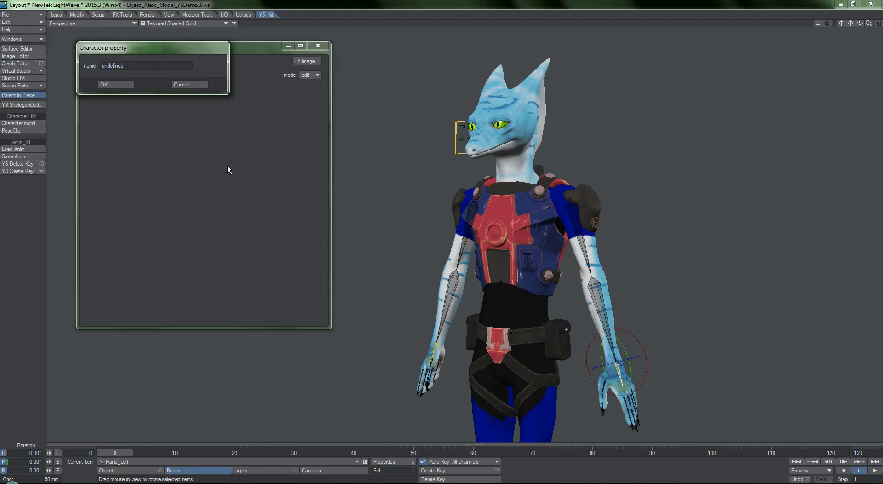
key(BackSpace)
text(MyCharacter)
click(116, 85)
- Rename the character's tab as All and assign Dijard_YSCard.jpg as its background image
right_click(228, 134)
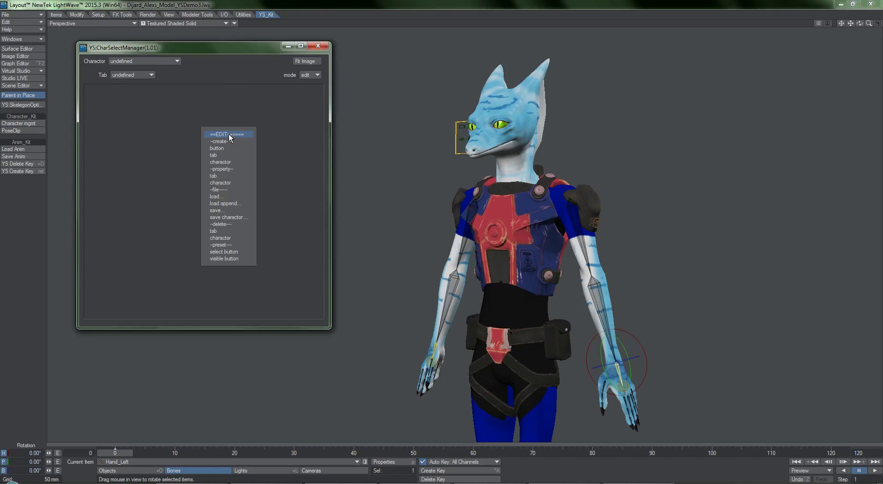
click(223, 172)
double_click(151, 67)
text(All)
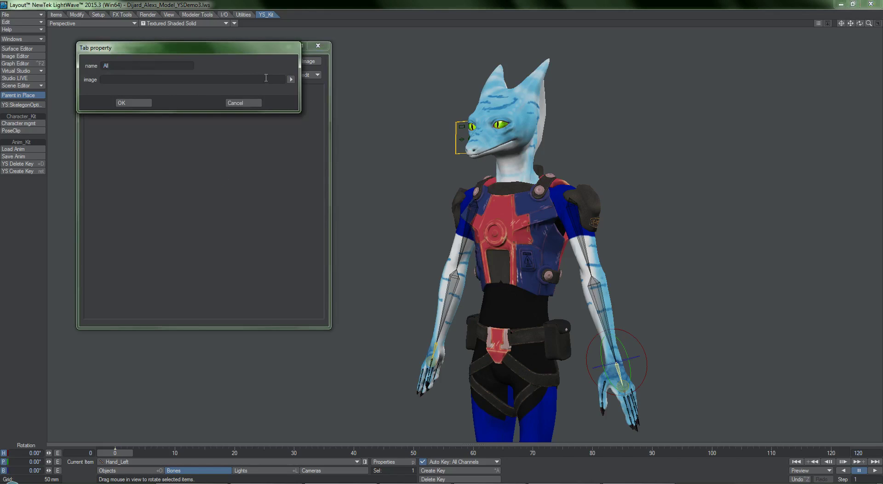
click(291, 79)
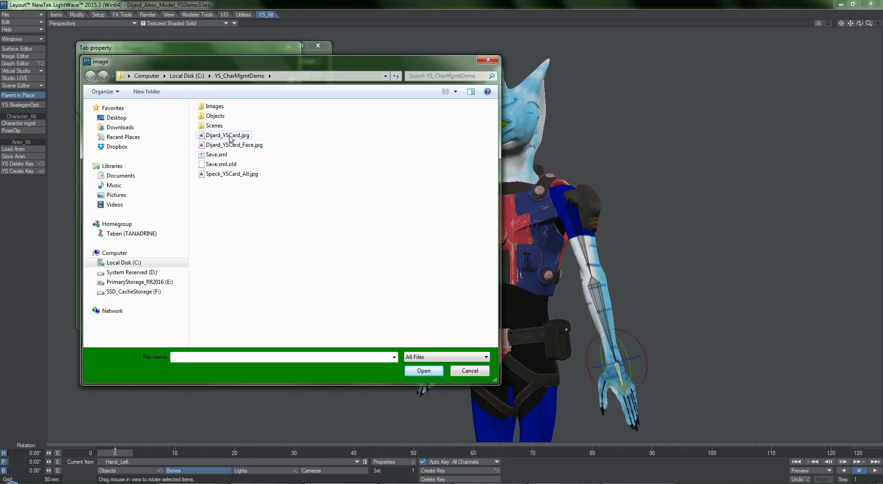
double_click(228, 135)
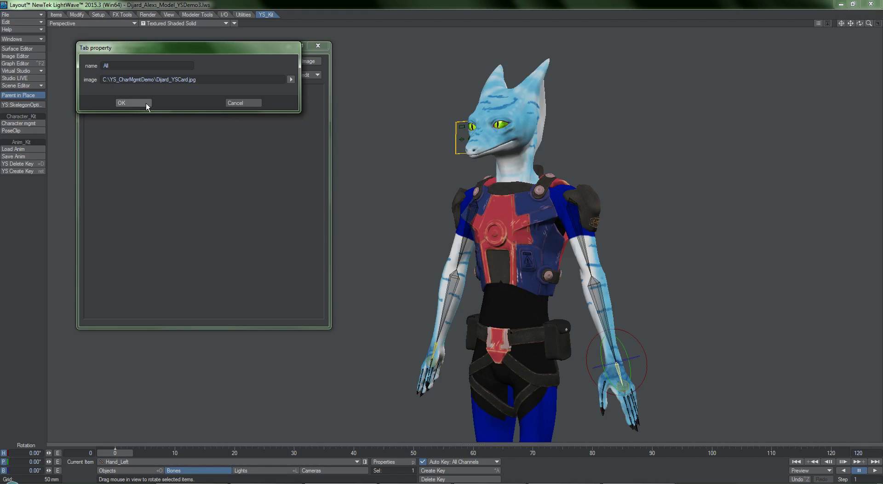
click(144, 103)
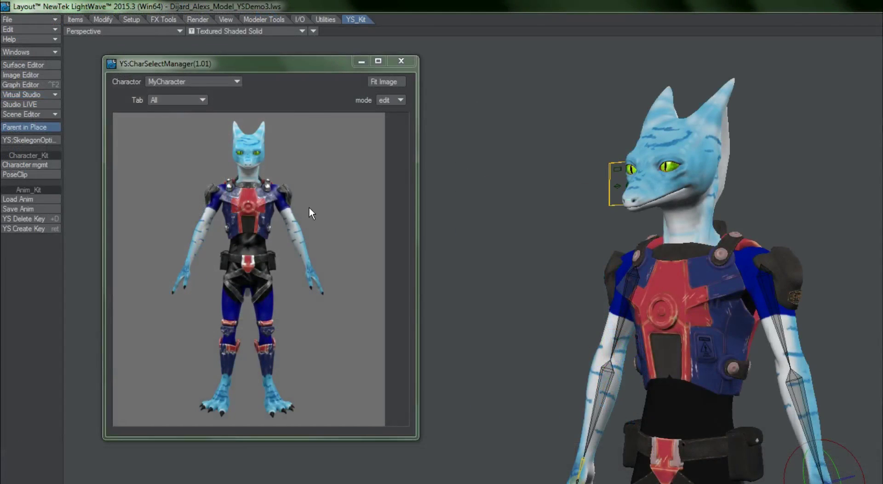
- Create a second tab named Face for MyCharacter with Dijard_YSCard_Face.jpg as its image
right_click(230, 155)
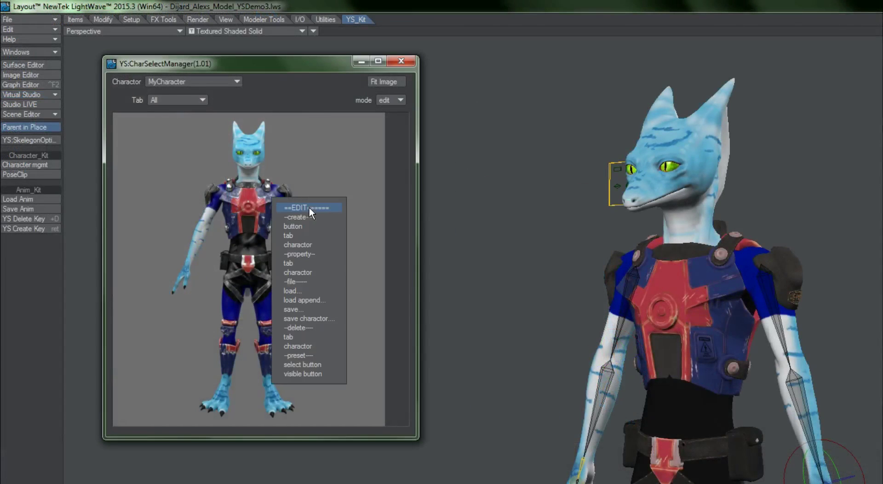
click(303, 236)
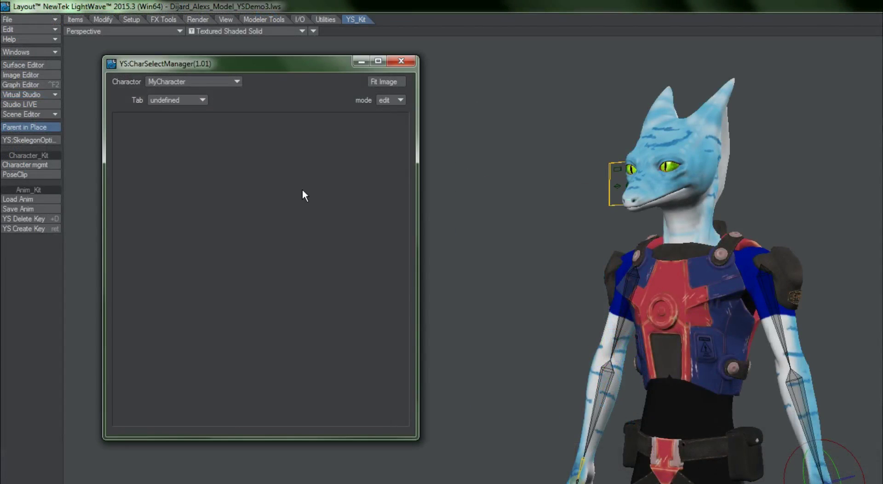
right_click(302, 190)
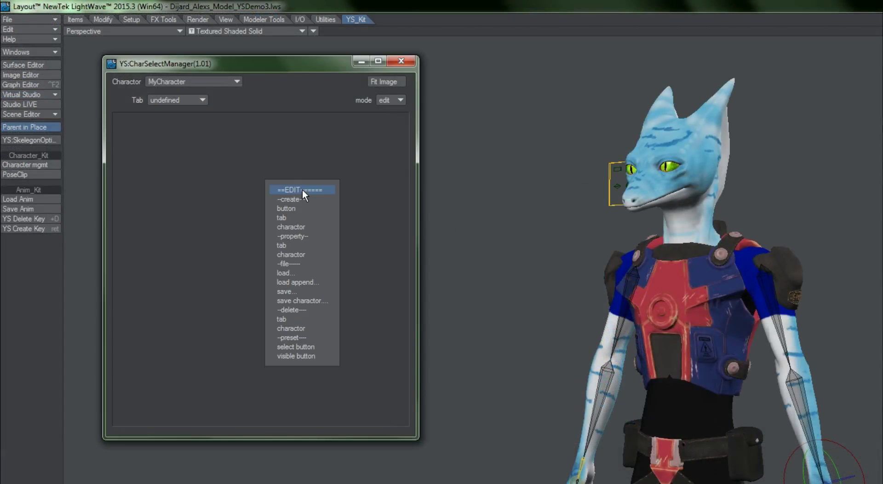
click(298, 246)
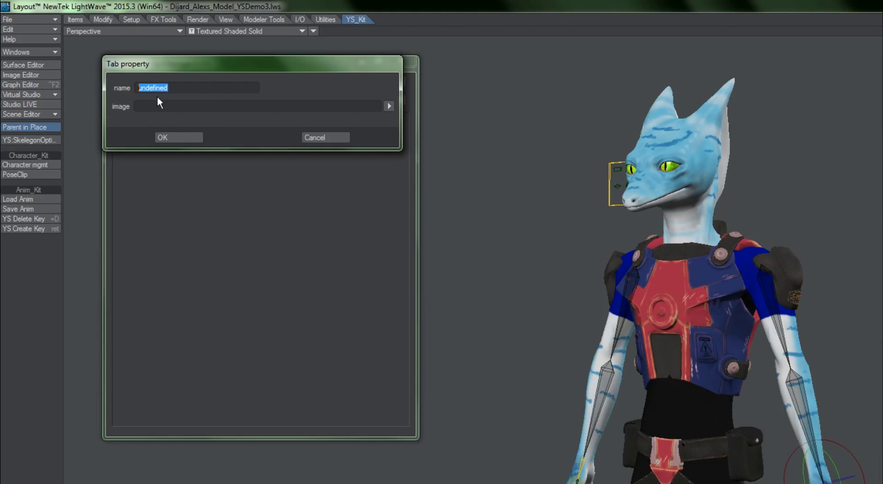
text(Face)
click(389, 106)
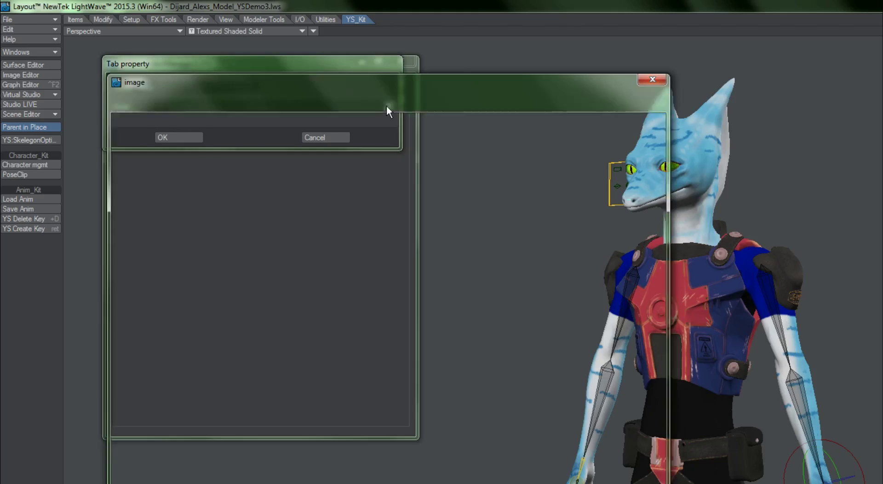
click(303, 195)
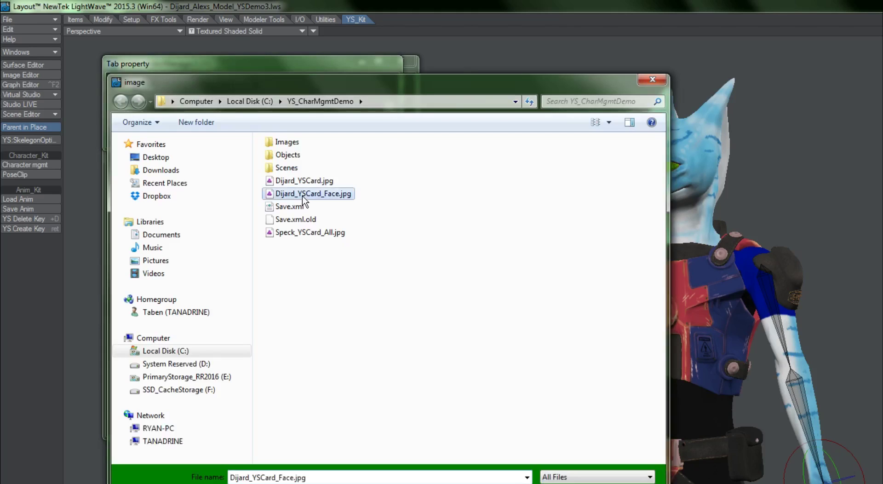
double_click(303, 196)
click(196, 139)
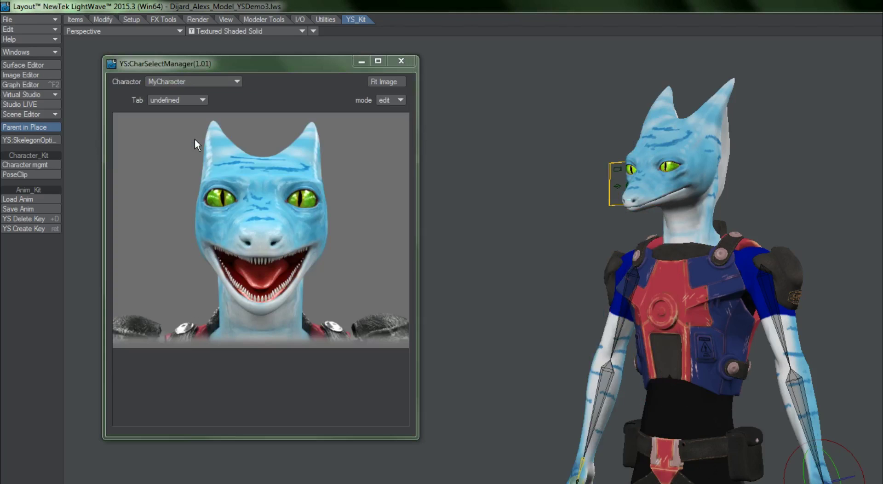
- Switch MyCharacter back to the All tab
click(176, 79)
click(167, 100)
click(177, 88)
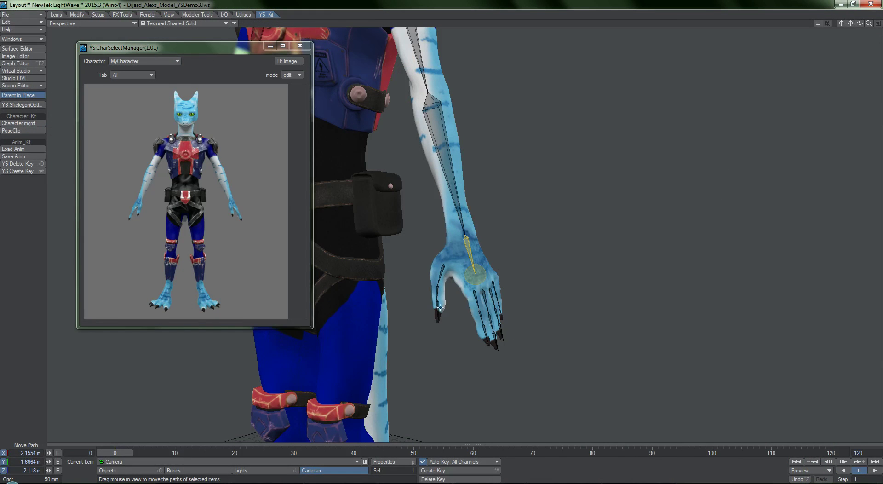
- Select all finger and thumb bones of the left hand and create a select button over that hand in the All image
double_click(477, 297)
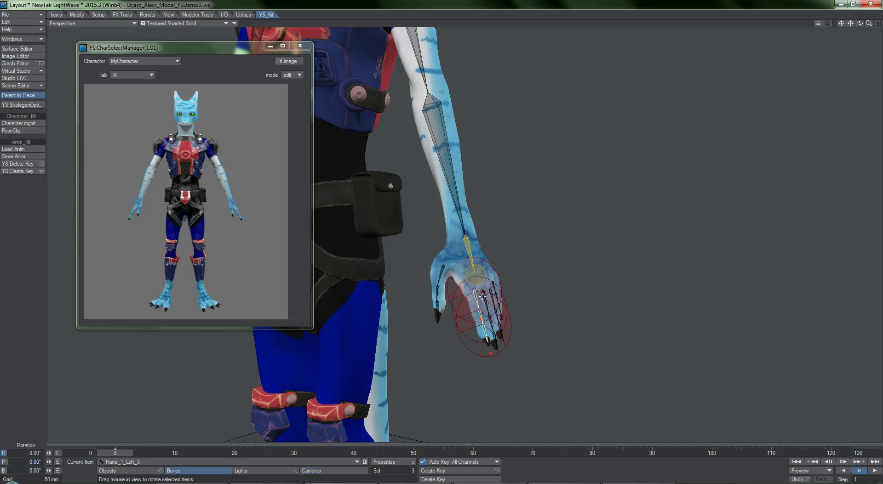
shift+double_click(483, 296)
shift+double_click(491, 295)
shift+double_click(494, 288)
shift+double_click(439, 271)
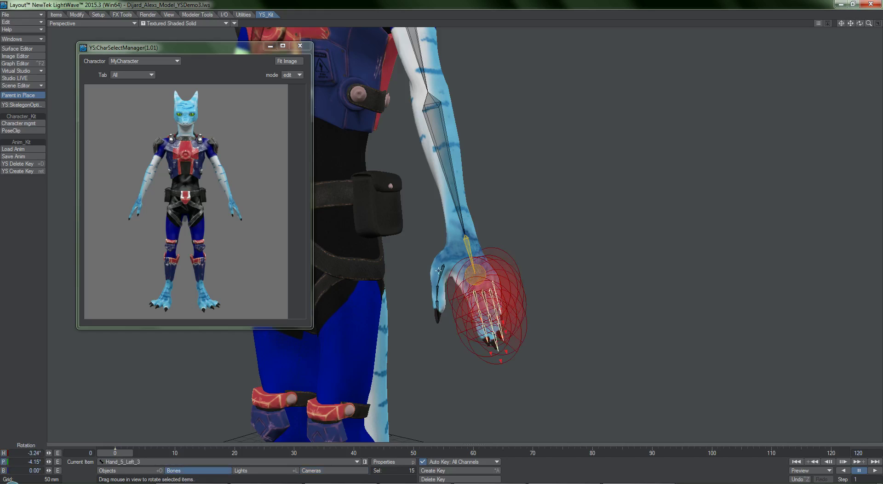
right_click(233, 214)
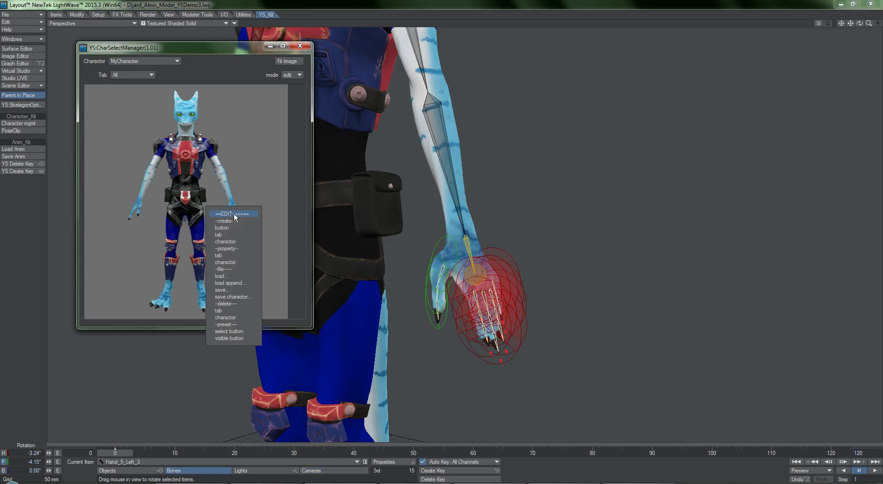
click(229, 331)
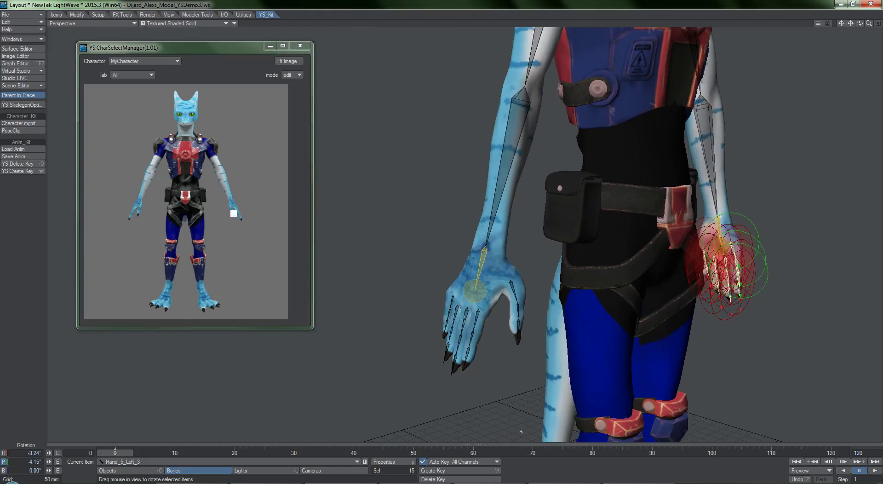
- Select all finger and thumb bones of the right hand and create a select button over that hand in the All image
double_click(479, 313)
shift+double_click(468, 314)
shift+double_click(457, 307)
shift+double_click(450, 297)
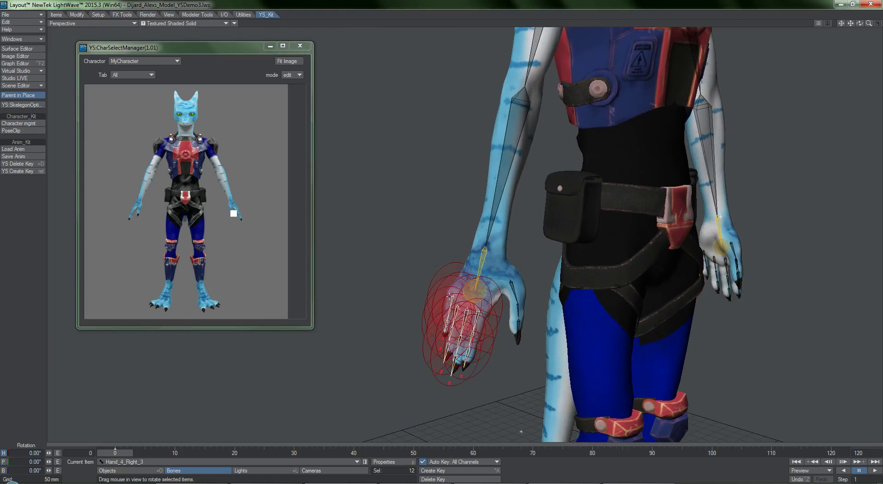
shift+double_click(511, 280)
right_click(135, 213)
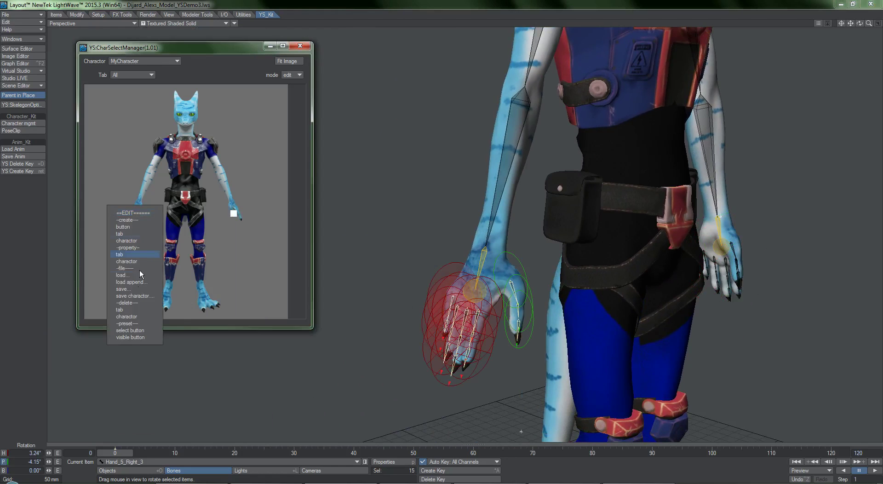
click(132, 331)
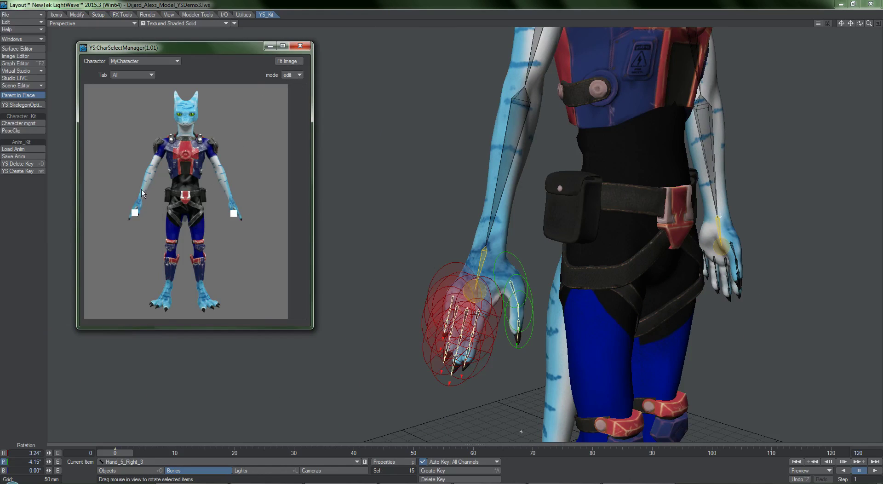
- Adjust the positions of both select buttons so each sits over its hand in the All image
mouse_move(153, 209)
mouse_down()
mouse_move(122, 237)
mouse_move(140, 216)
mouse_up()
drag(115, 190, 235, 217)
mouse_move(137, 215)
mouse_down()
mouse_move(128, 219)
mouse_move(137, 214)
mouse_move(142, 226)
mouse_up()
right_click(155, 222)
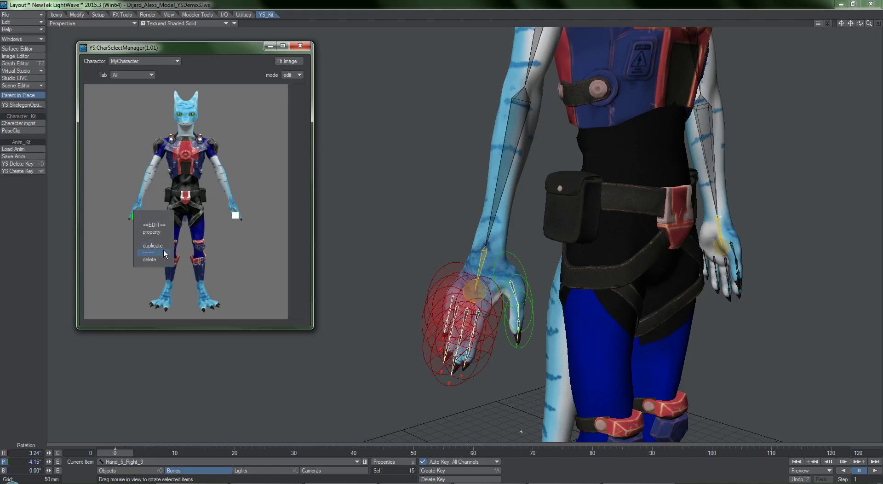
click(168, 189)
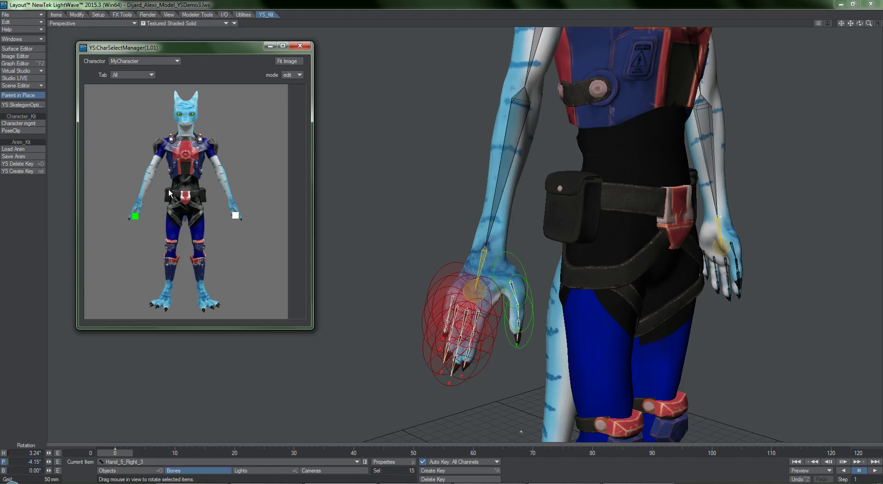
right_click(120, 166)
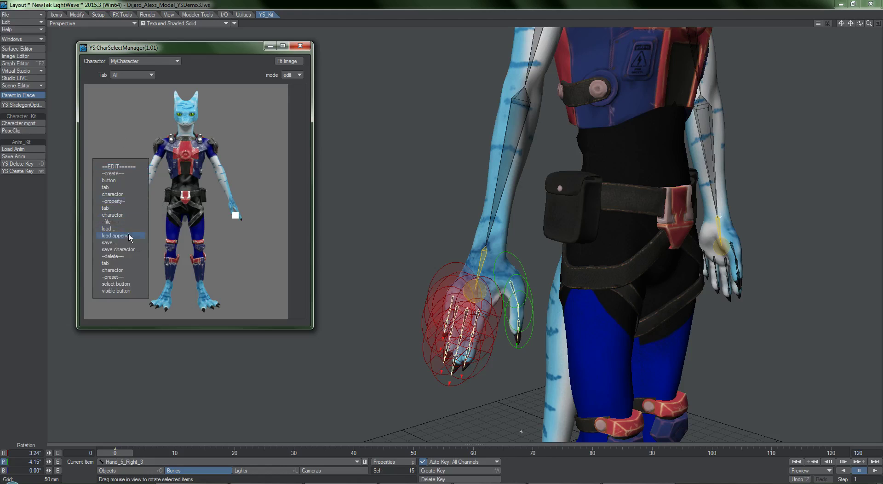
click(131, 123)
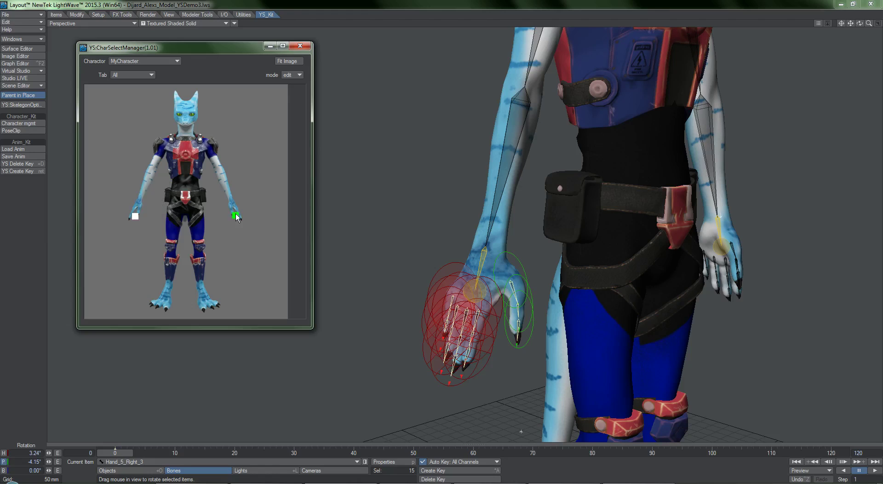
click(136, 216)
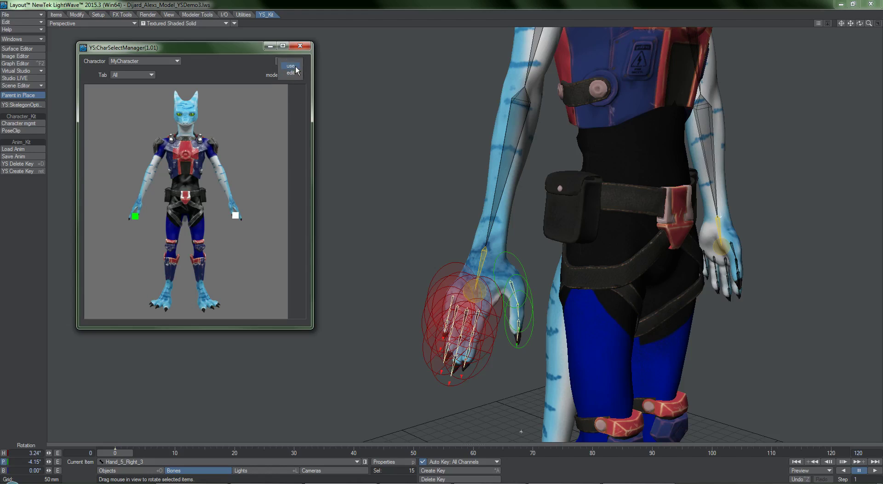
- Switch to use mode and test the hand buttons, selecting each hand's bones alone and both hands' bones together
click(291, 66)
click(236, 216)
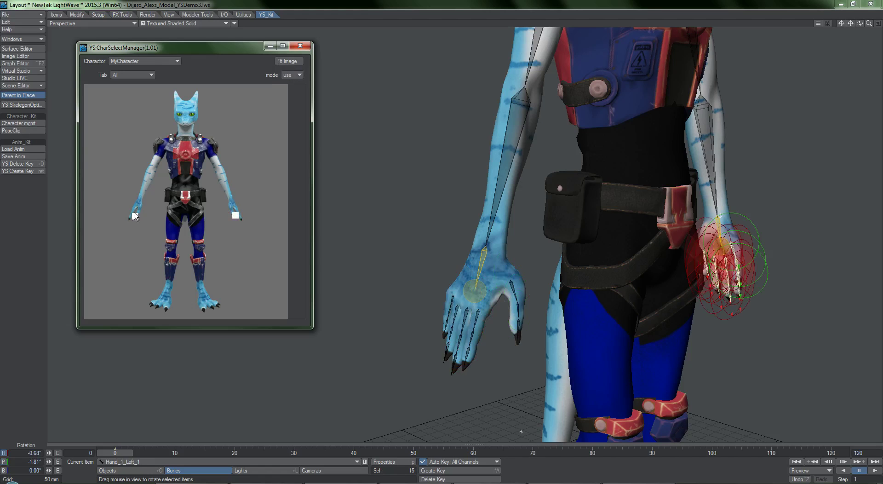
click(135, 216)
click(234, 214)
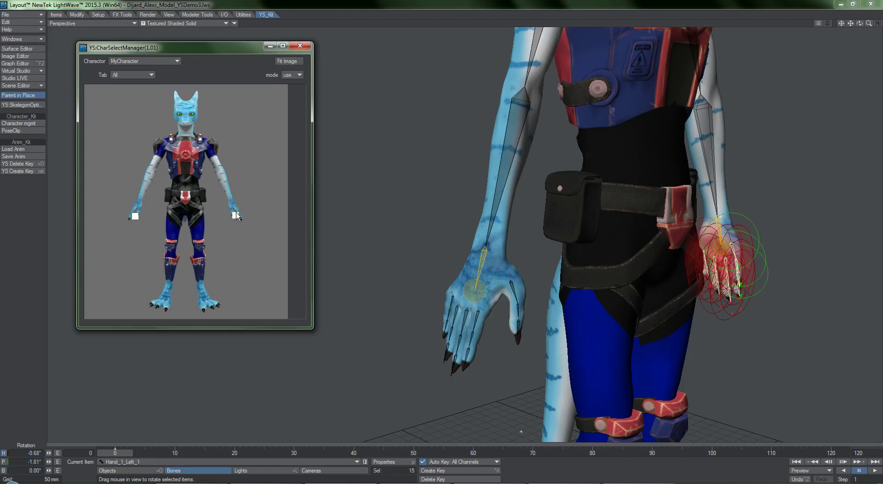
click(136, 216)
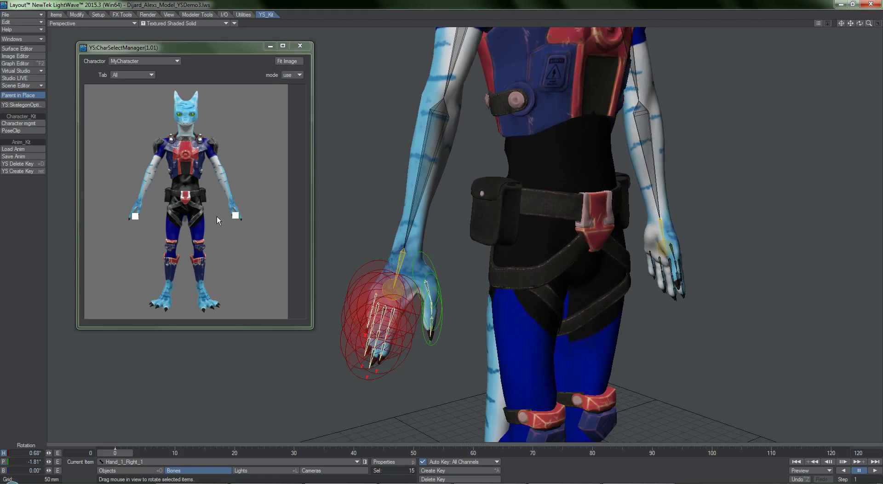
click(235, 215)
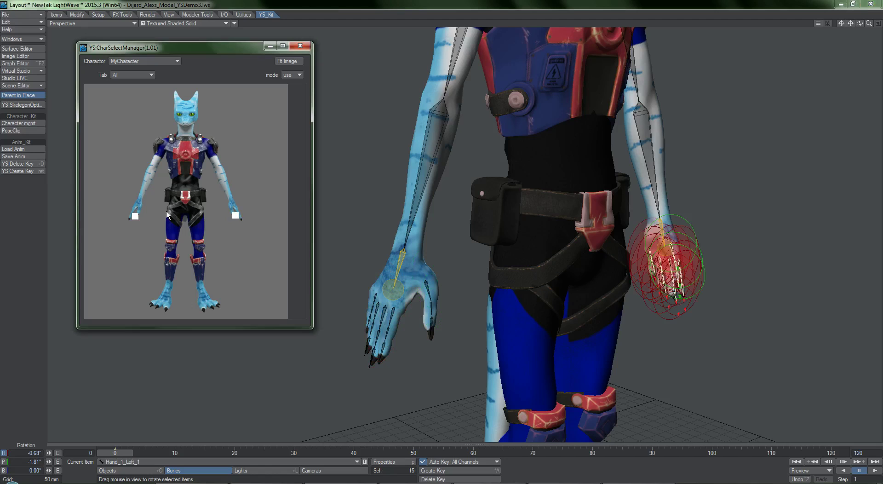
shift+click(135, 216)
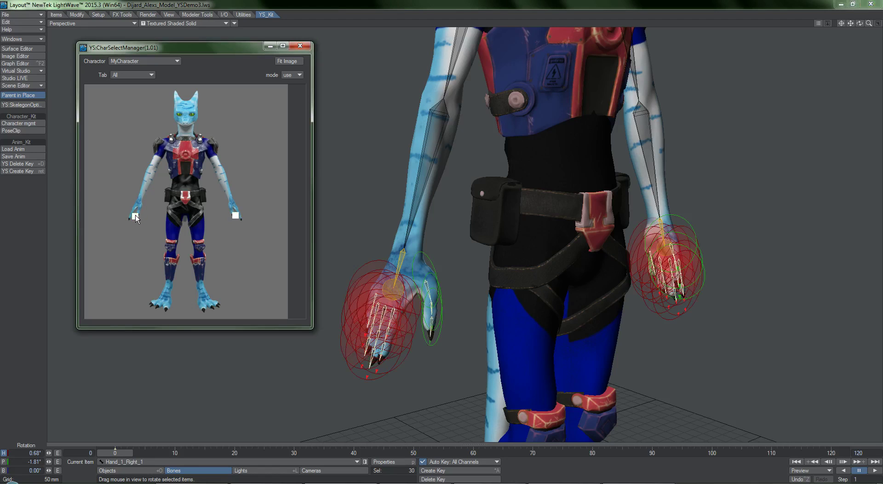
click(235, 216)
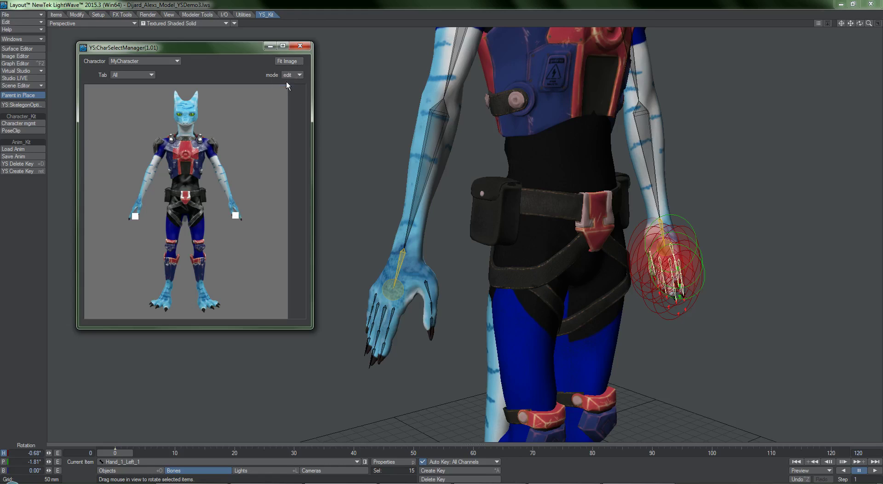
- In edit mode, create a blank button beside the character's head, label it TEXT and make it 55 wide
right_click(245, 126)
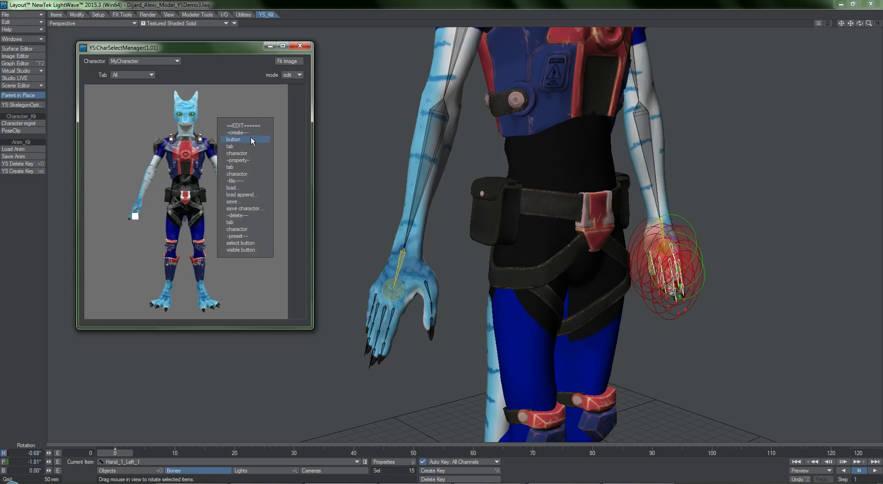
click(250, 138)
right_click(247, 130)
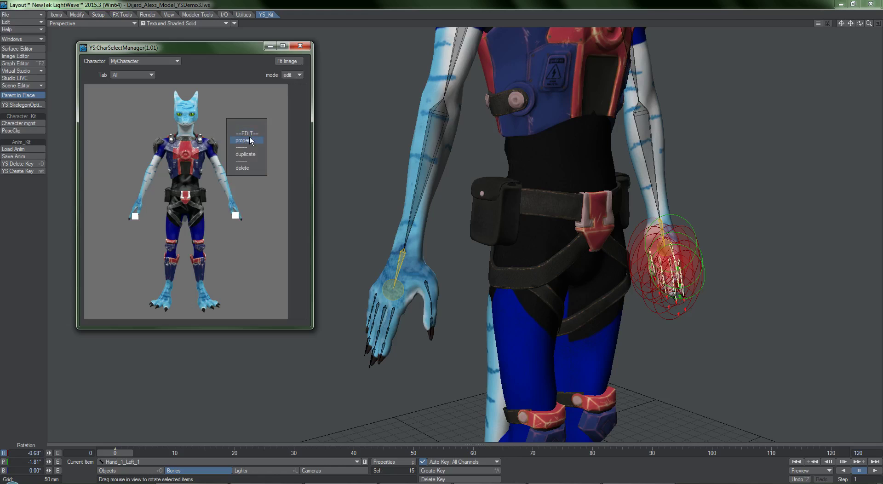
click(250, 141)
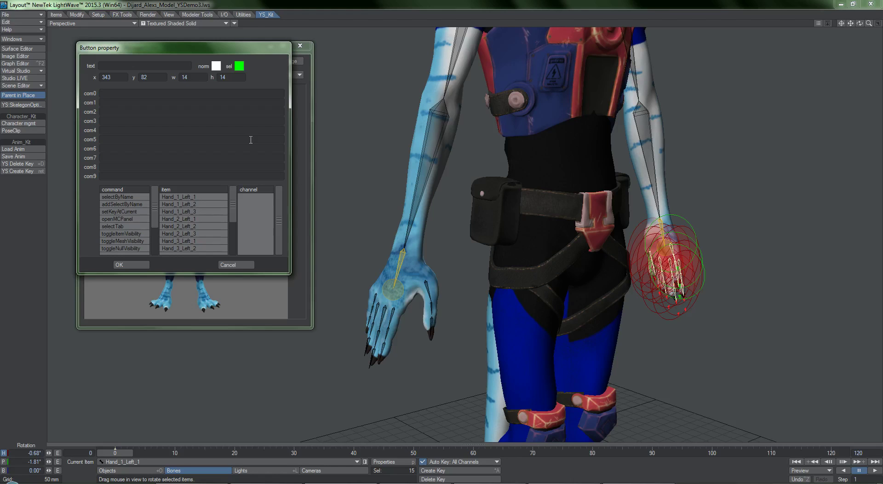
drag(239, 50, 460, 110)
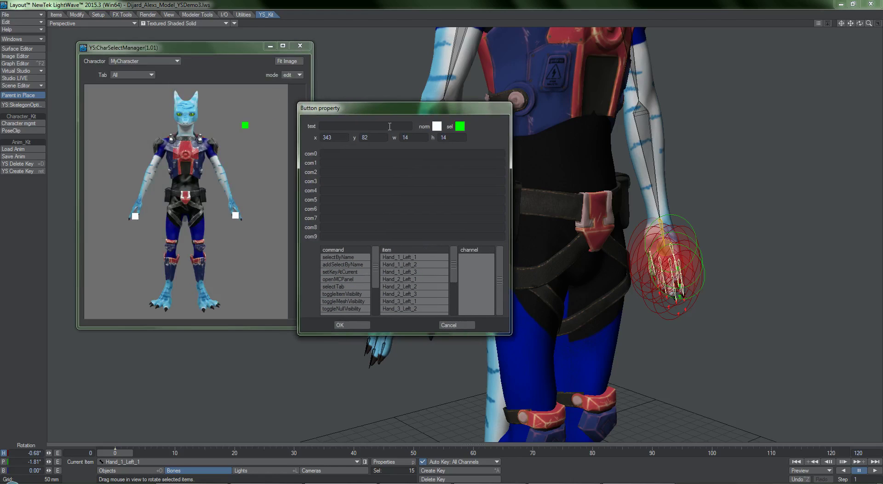
text(TEXT)
key(Tab)
key(Tab)
click(360, 324)
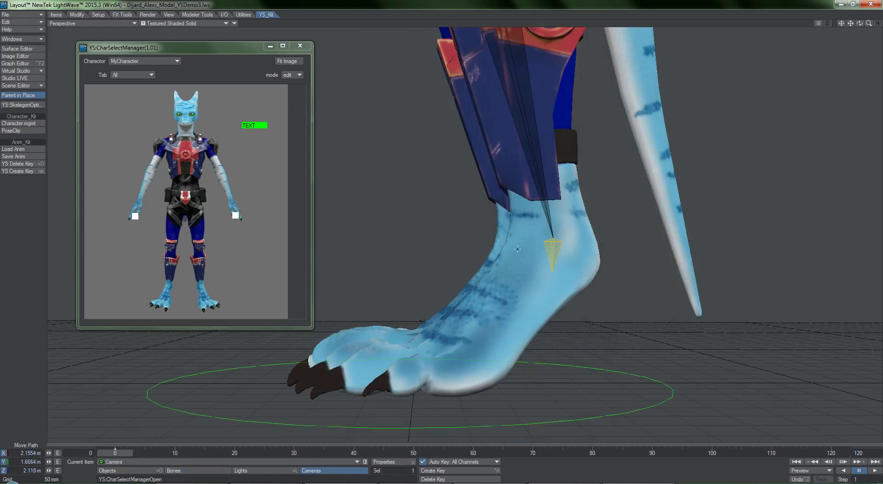
- Select the Foot_Upper_Left bone and set the TEXT button's com0 command to selectByName "Foot_Upper_Left"
key(t)
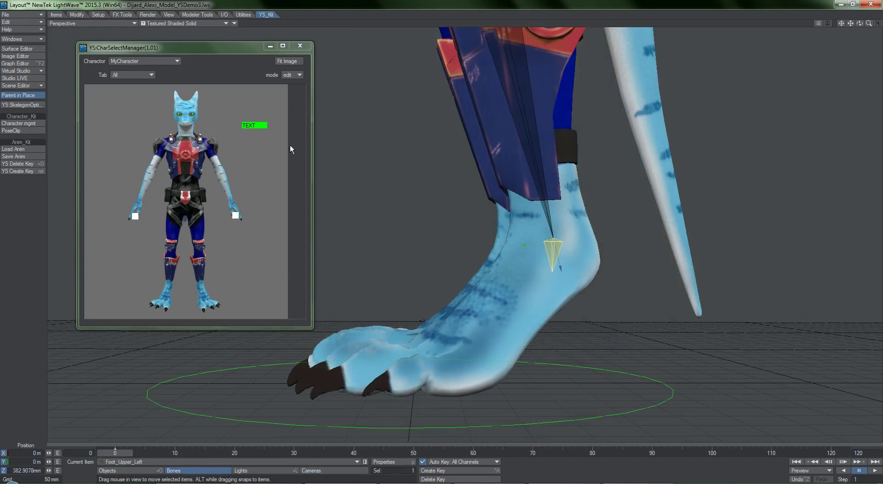
right_click(256, 125)
click(256, 139)
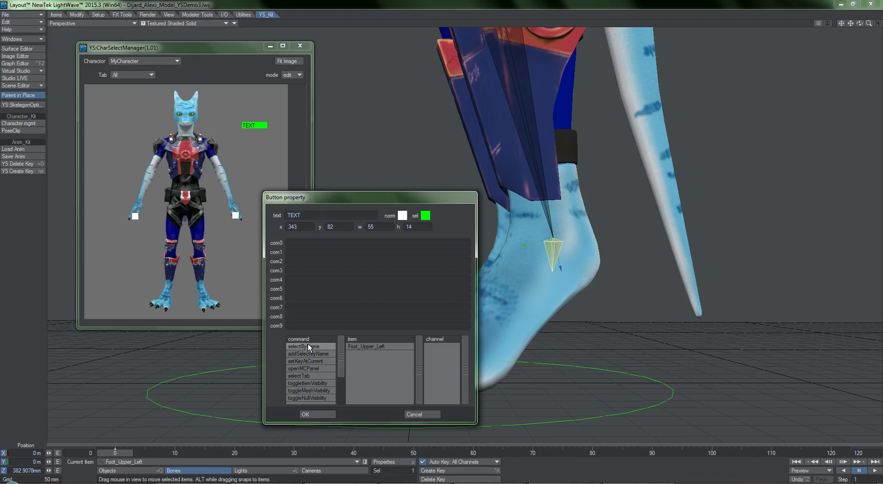
click(312, 244)
drag(336, 244, 322, 249)
click(386, 347)
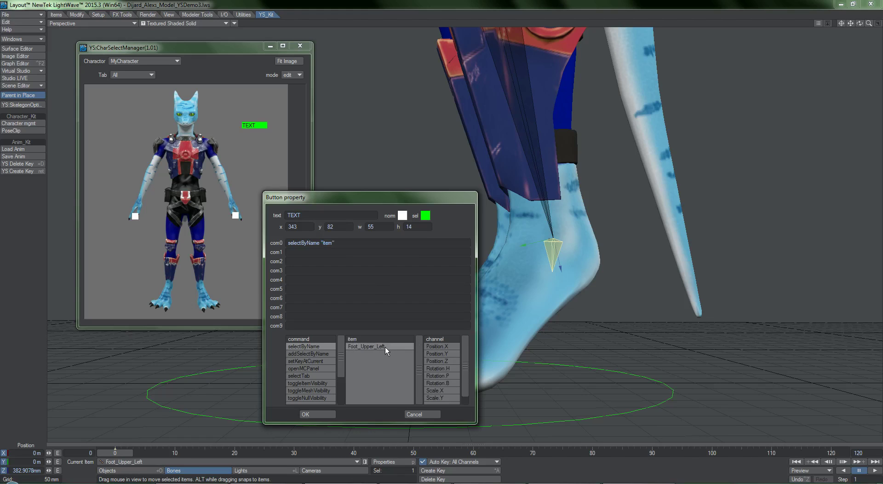
drag(336, 243, 322, 251)
text("Foot_Upper_Left")
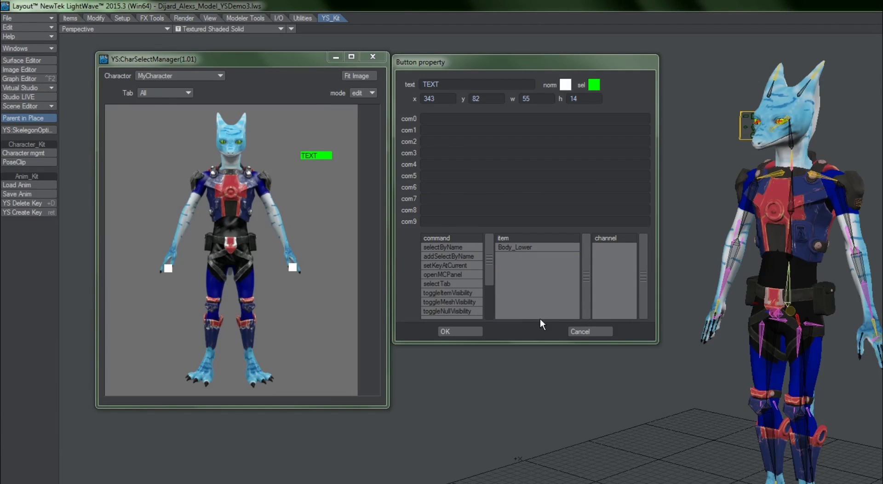
- Set the TEXT button's com0 command to BoneXRay and apply the button properties
click(482, 118)
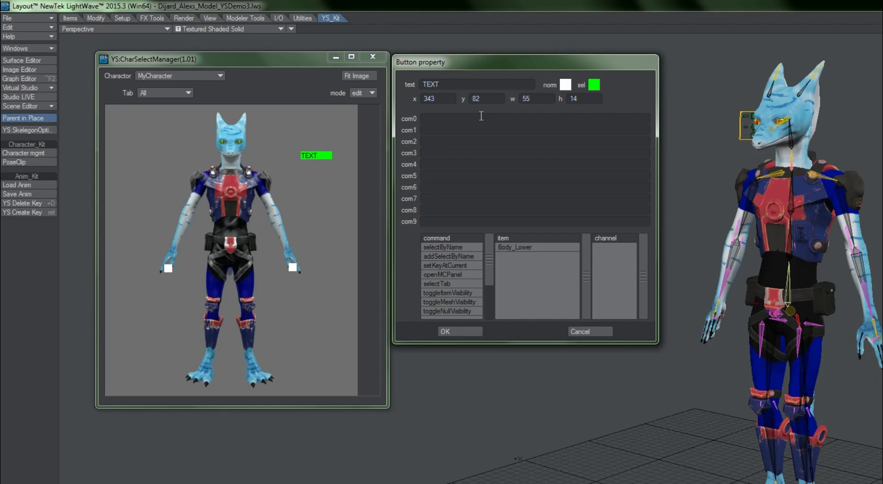
text(BoneXRay)
drag(455, 119, 422, 119)
click(453, 331)
- Switch to use mode and run the TEXT button twice to test toggling bone X-ray
click(364, 93)
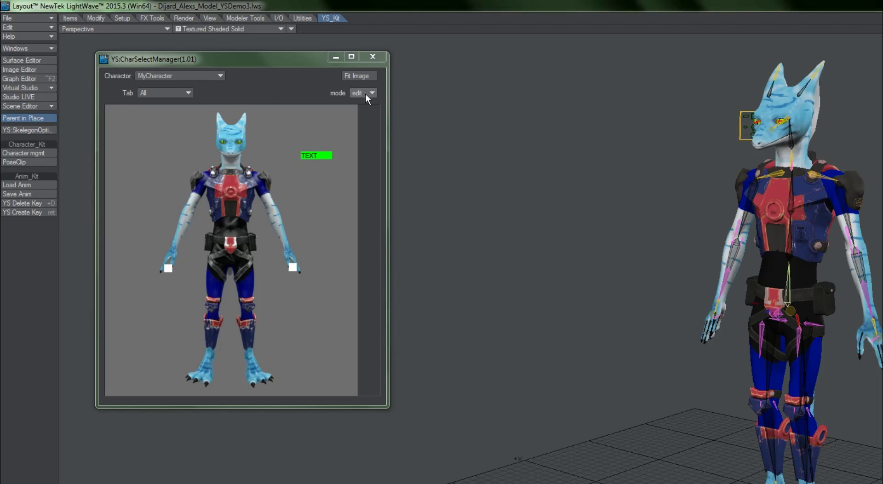
click(361, 100)
click(317, 156)
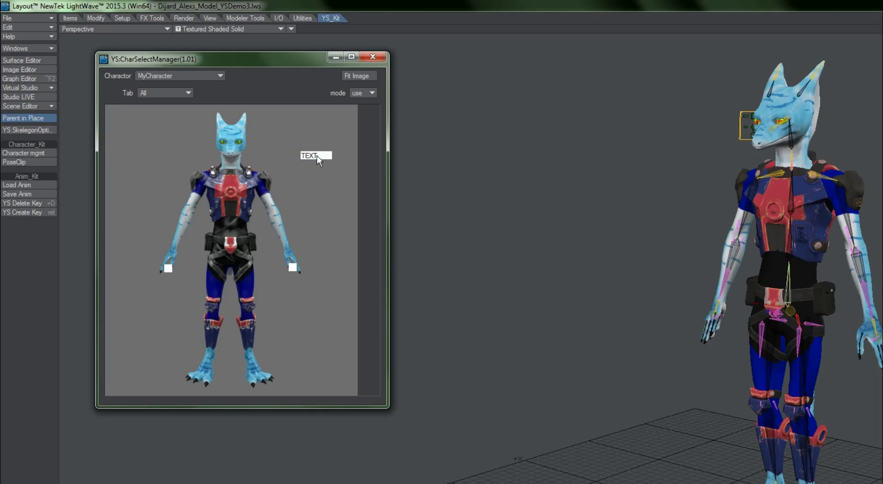
click(316, 155)
- Open LScript Commander and look through its command sequence list for commands usable in buttons
click(298, 18)
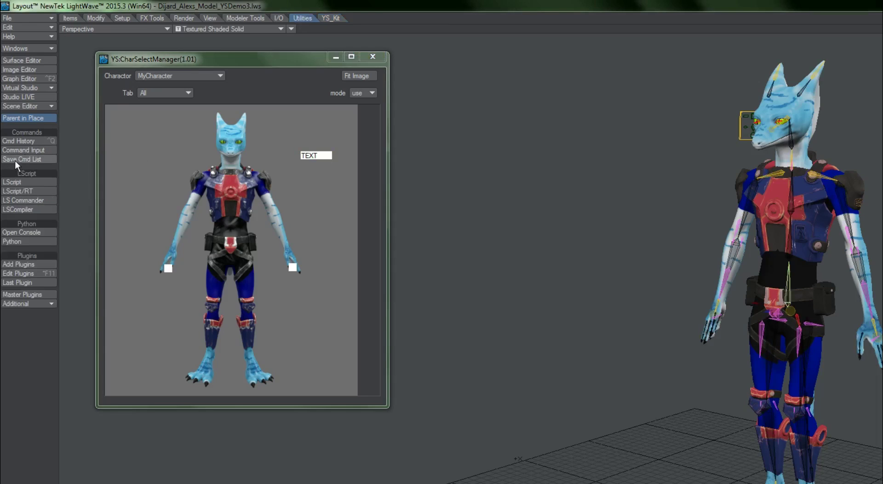
click(29, 201)
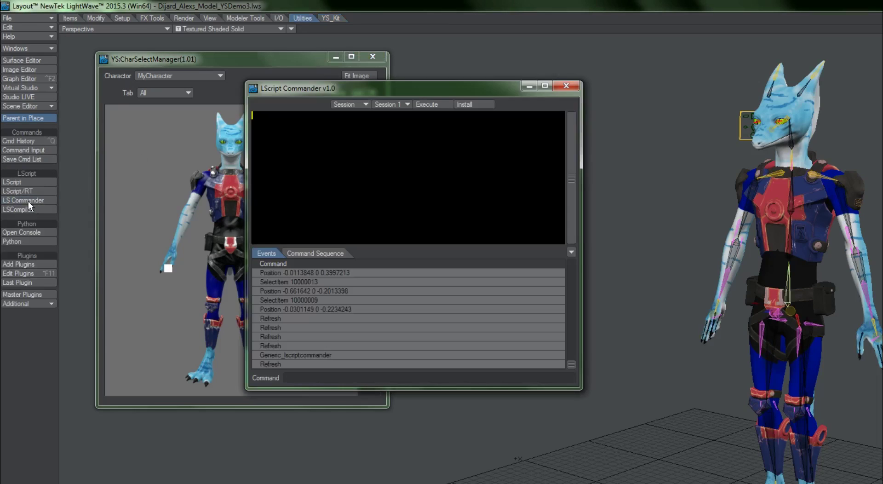
click(321, 253)
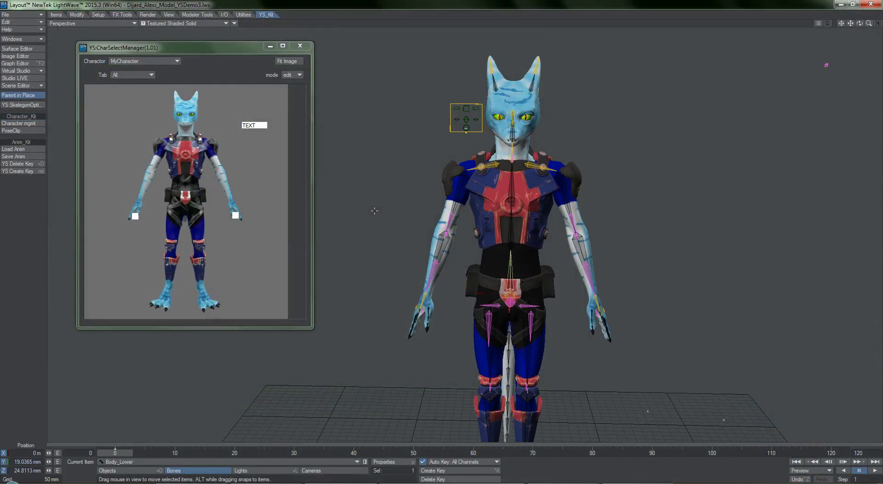
right_click(253, 166)
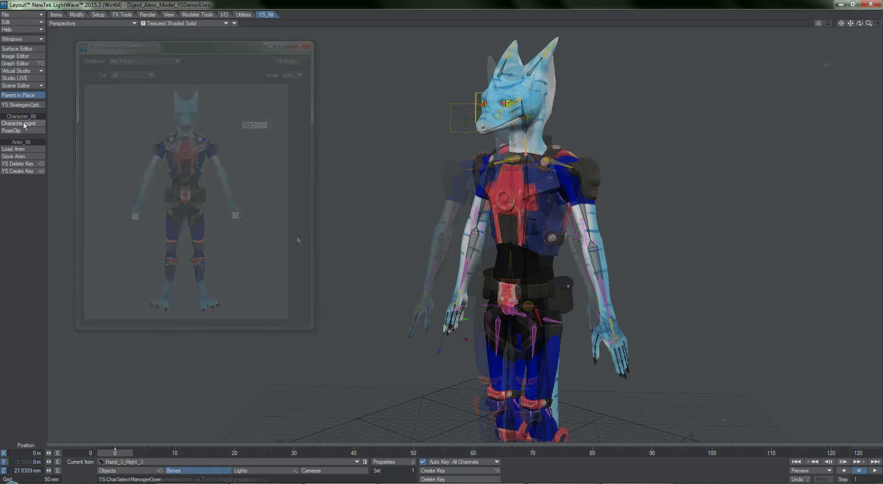
- Reload the Dijard_Alexs_Model_YSDemo4.lws scene and reopen the CharSelectManager
click(24, 123)
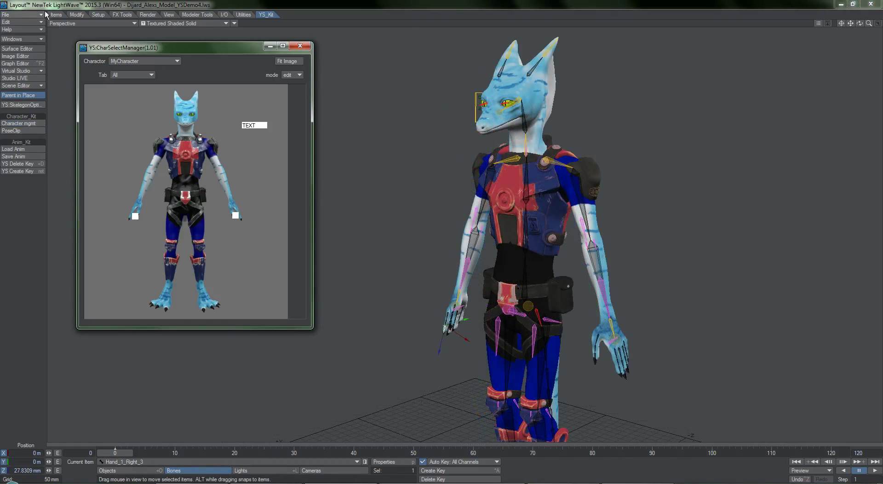
click(31, 14)
mouse_move(38, 21)
click(355, 100)
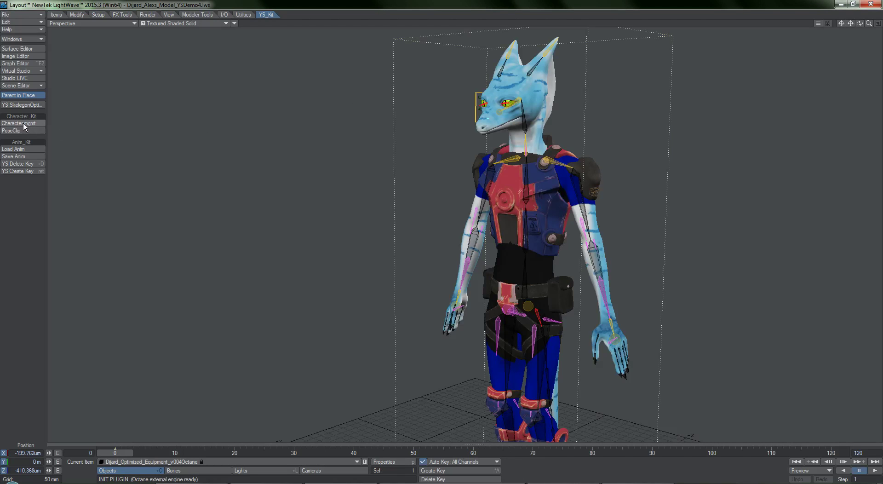
click(24, 124)
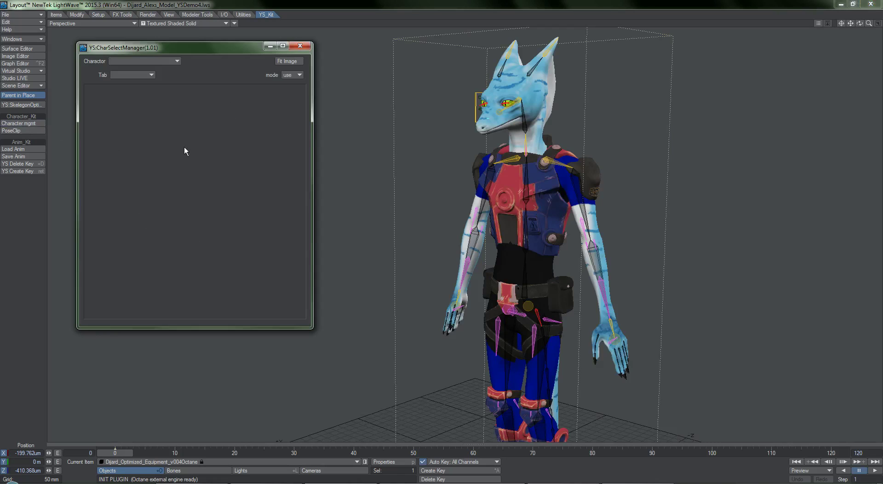
- Switch the CharSelectManager to edit mode and load the saved character sheet from MyCharacterSheets.xml
click(287, 75)
click(288, 83)
right_click(231, 137)
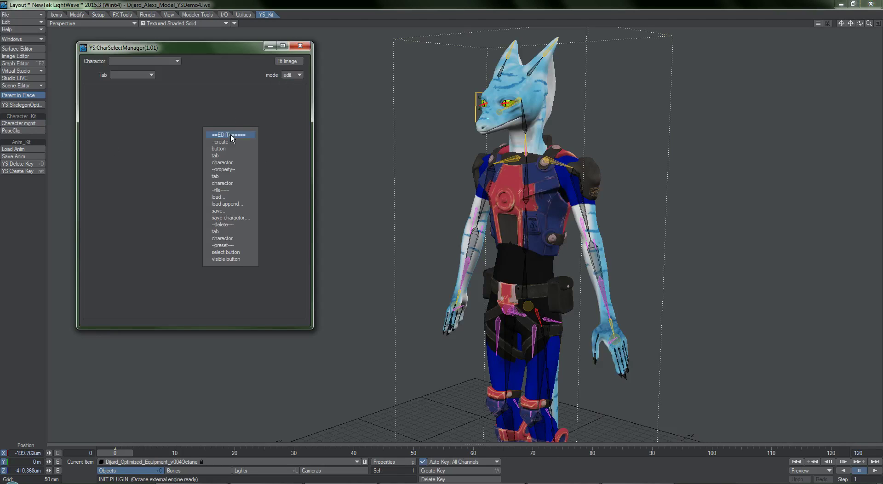
click(226, 198)
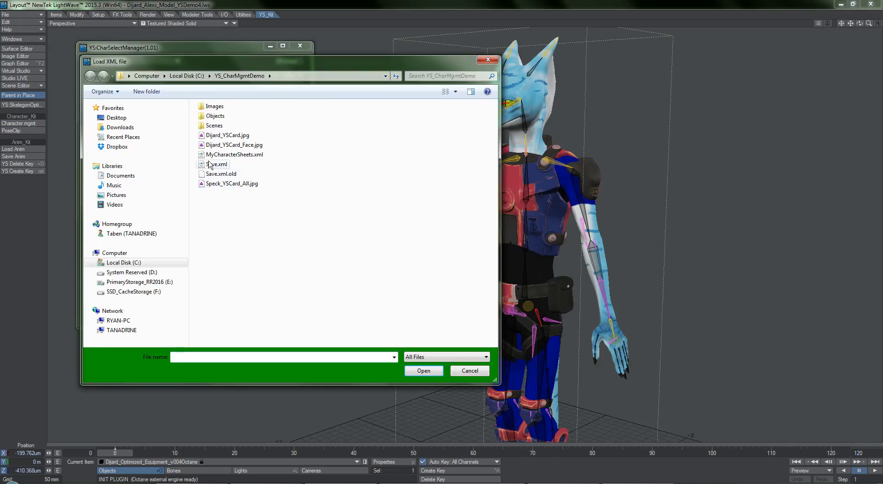
double_click(220, 155)
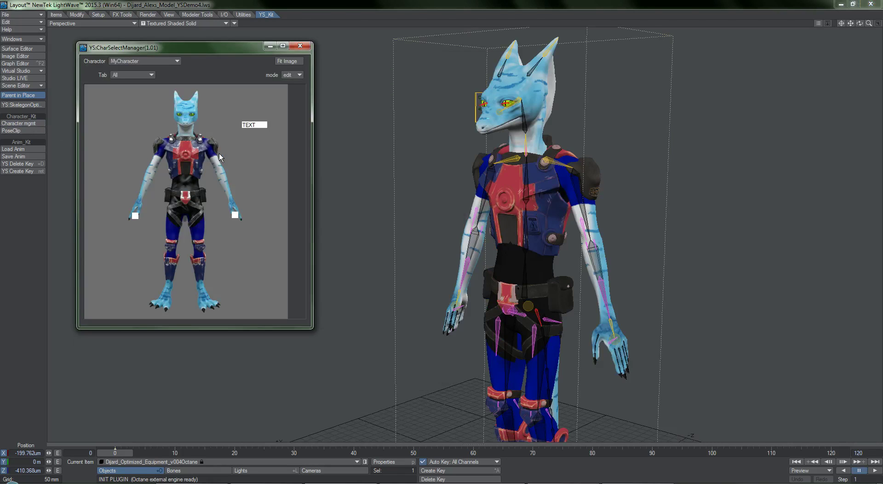
- Open the file list of the YS:CharSelectManager(1.01) master plugin
click(243, 15)
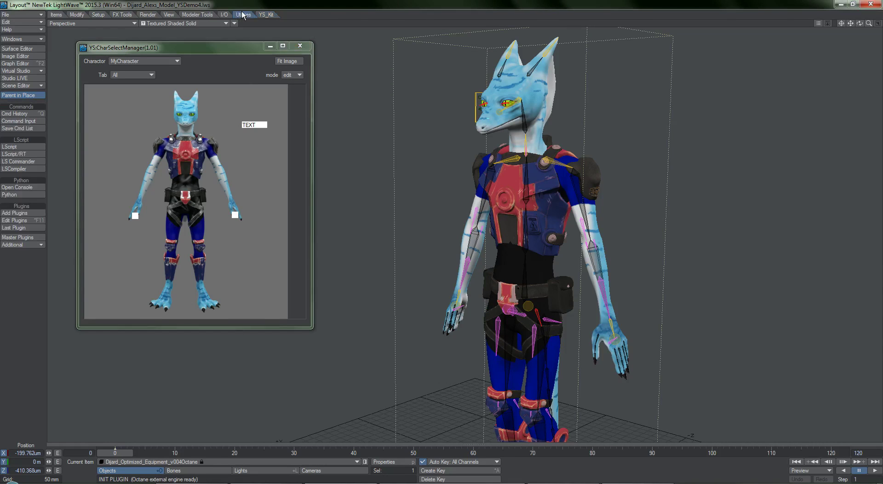
click(24, 237)
click(690, 267)
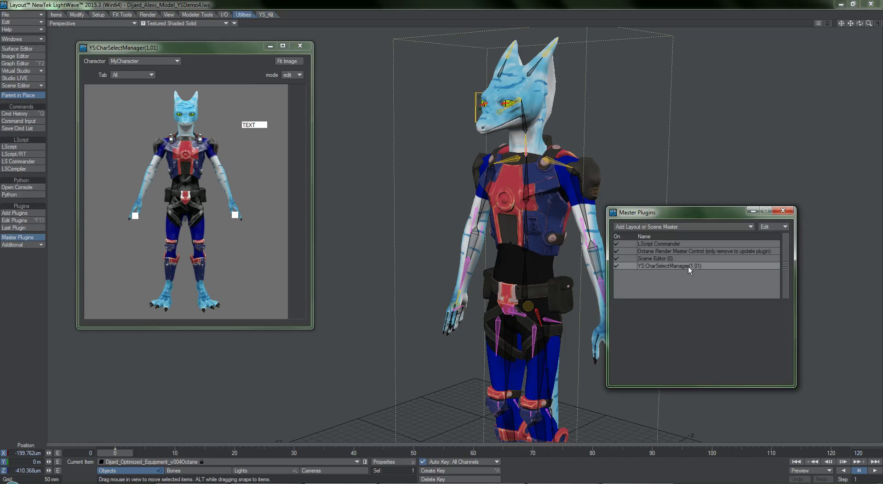
double_click(674, 266)
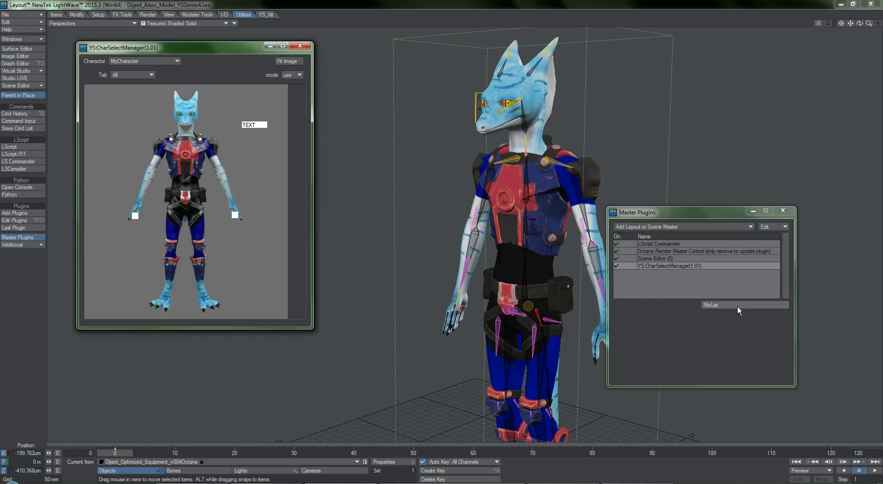
click(732, 304)
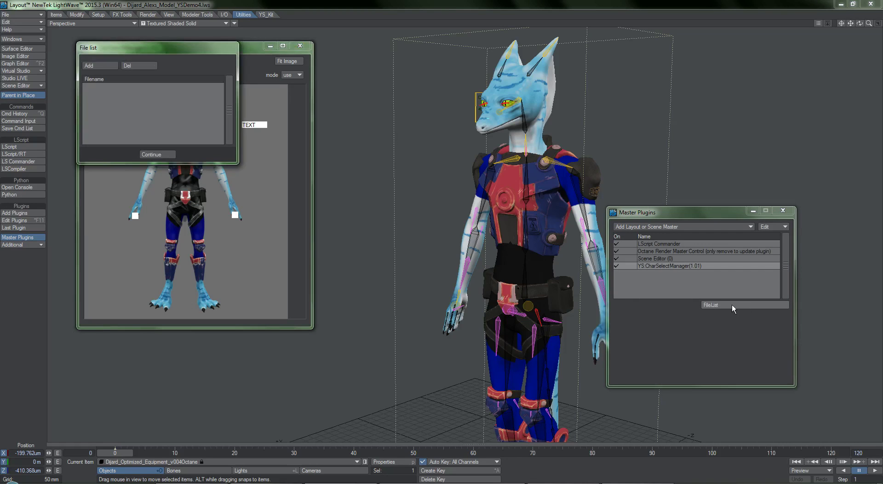
- Add MyCharacterSheets.xml from the YS_CharMgmtDemo folder to the CharSelectManager's file list
drag(209, 50, 361, 98)
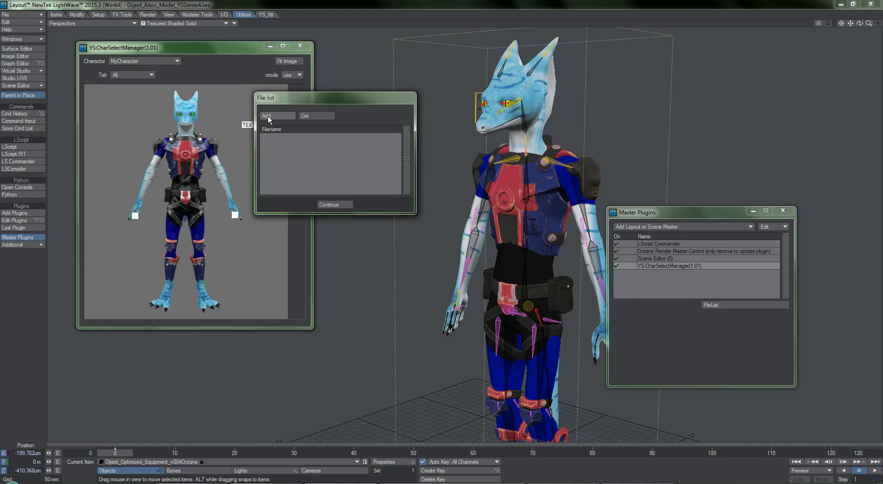
click(269, 117)
click(409, 205)
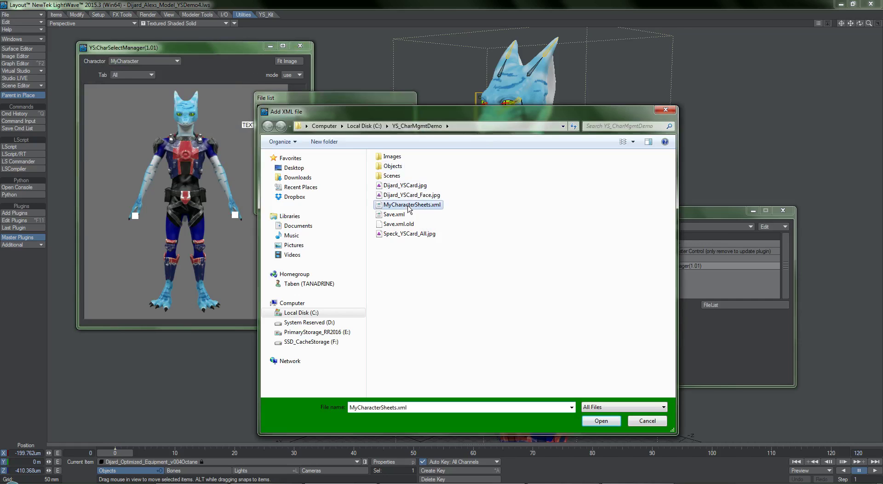
double_click(408, 206)
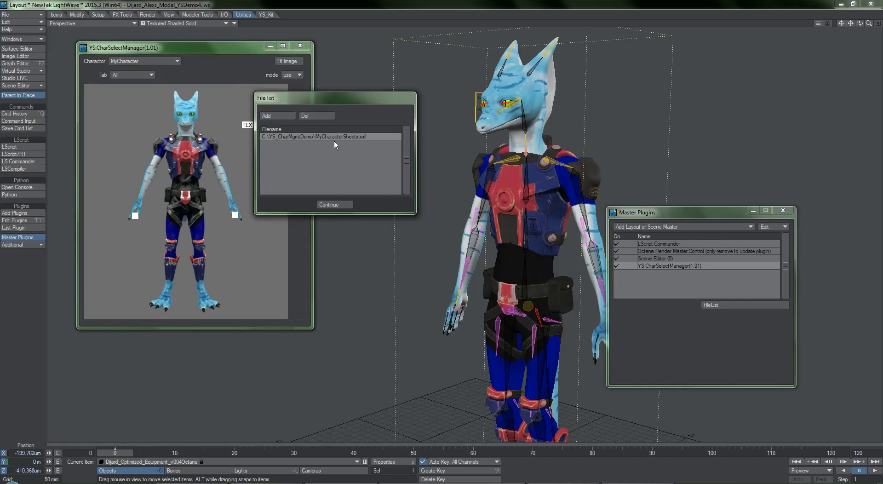